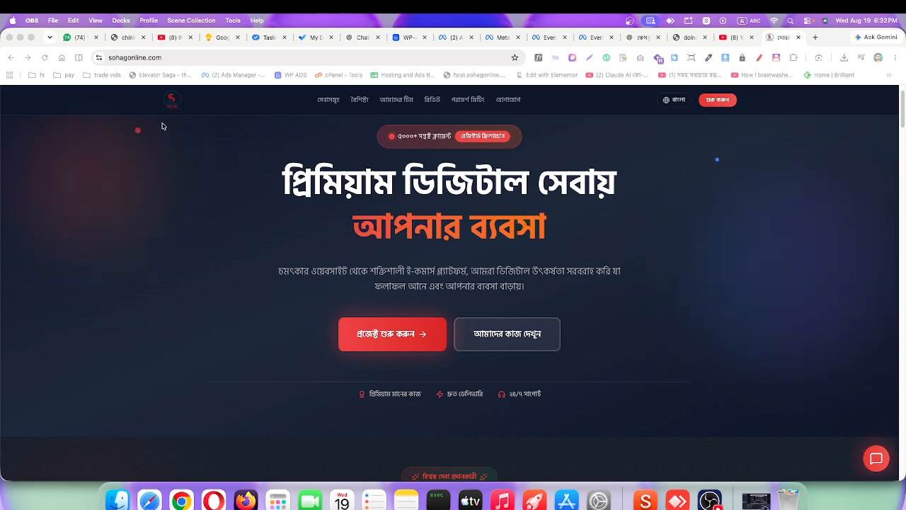
# Examine both shipping charges on the chinighor.shop order form and select the ঢাকার বাইরে delivery option.
pyautogui.click(124, 37)
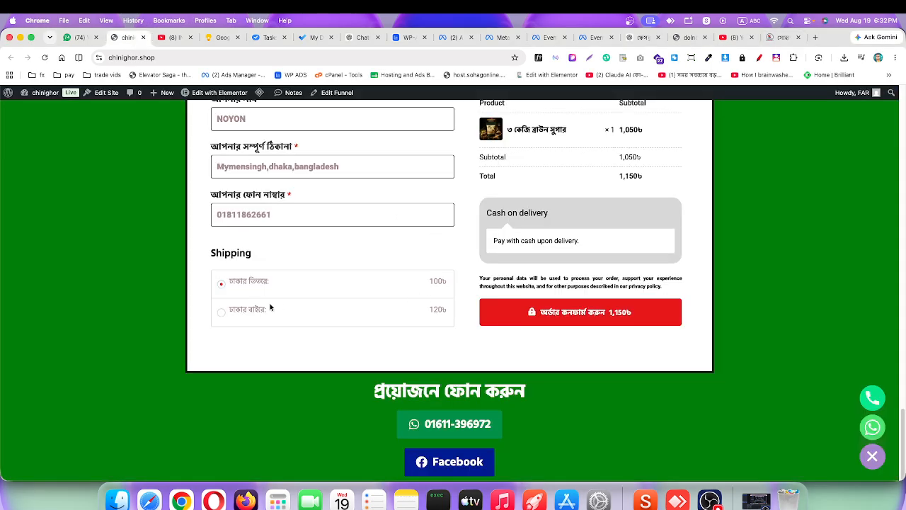
pyautogui.doubleClick(430, 282)
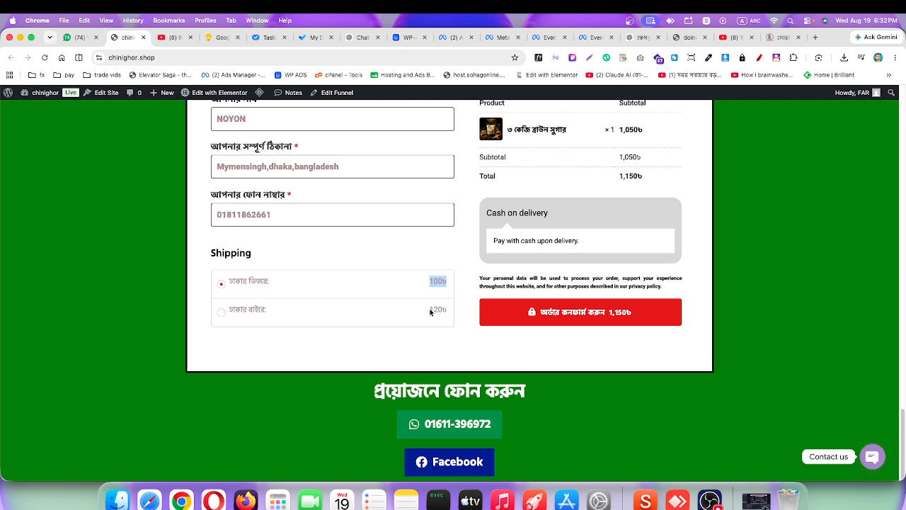
pyautogui.doubleClick(433, 310)
pyautogui.click(323, 312)
# Open the chinighor.shop WordPress dashboard in a new browser tab and switch to it.
pyautogui.moveTo(39, 93)
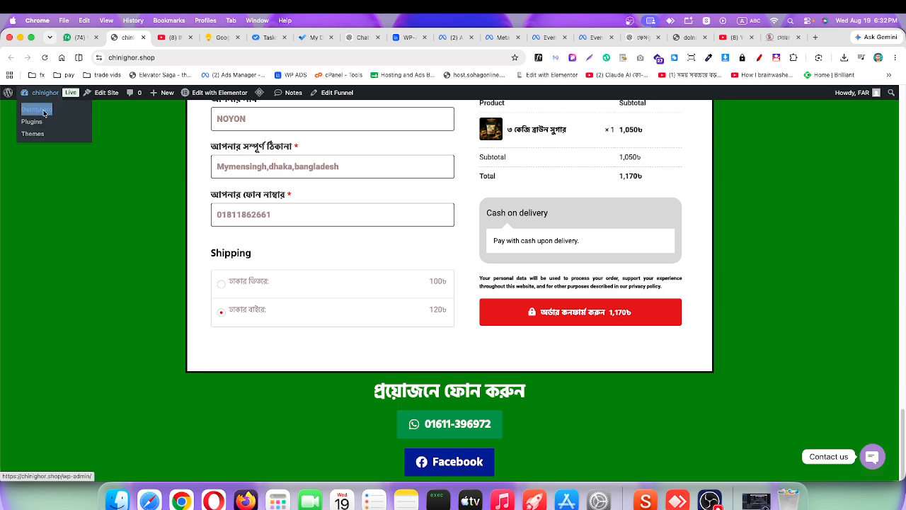
pyautogui.rightClick(41, 109)
pyautogui.click(71, 117)
pyautogui.click(168, 36)
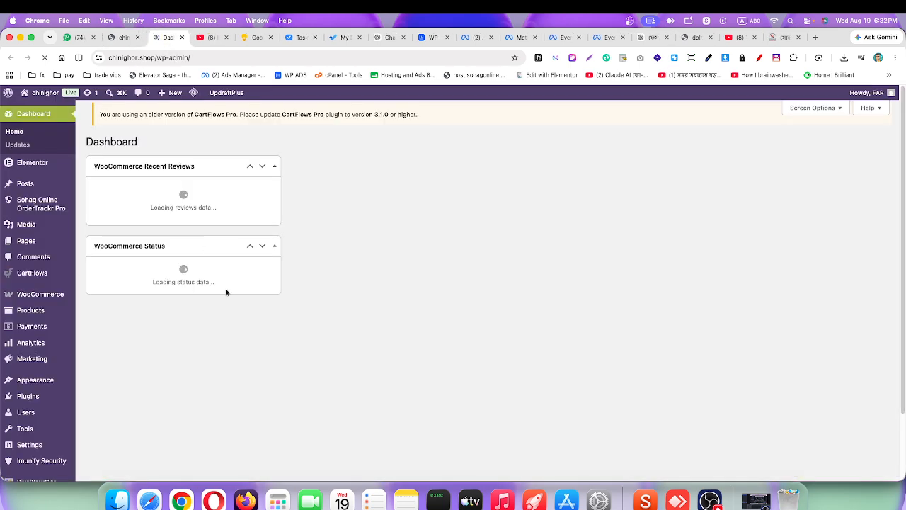
# Delete the Everywhere shipping zone in the WooCommerce shipping settings and confirm the deletion.
pyautogui.scroll(-2, 83, 367)
pyautogui.moveTo(56, 219)
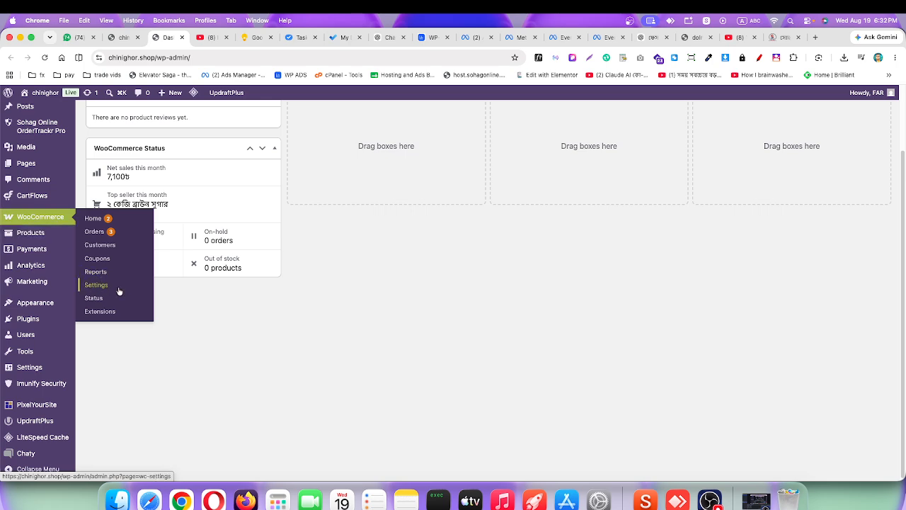
pyautogui.click(95, 286)
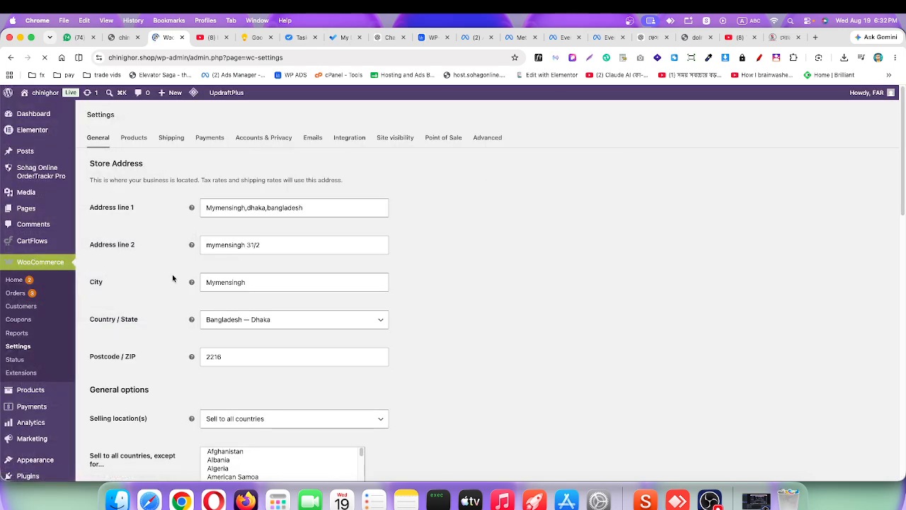
pyautogui.click(172, 142)
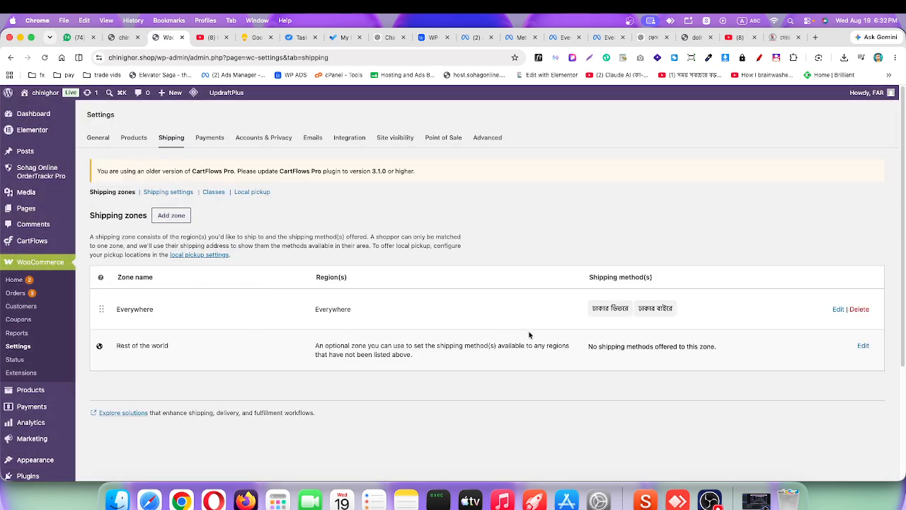
pyautogui.click(859, 310)
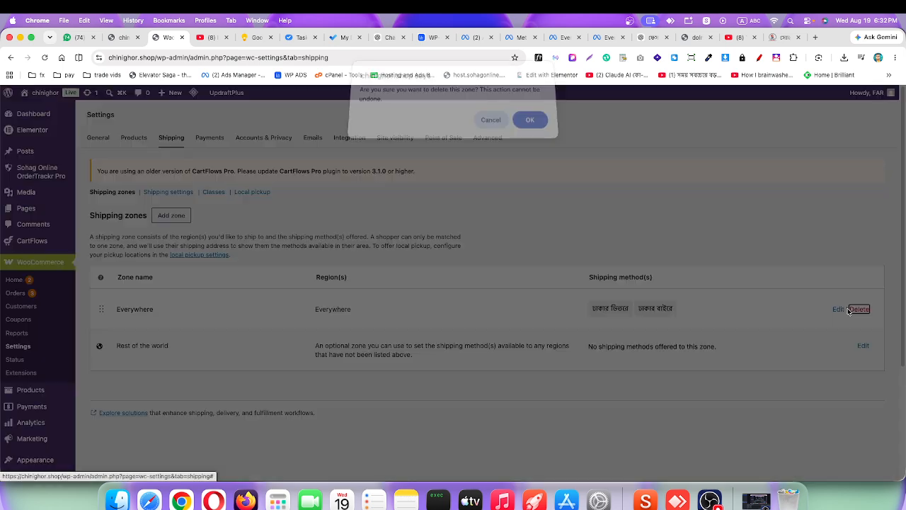
pyautogui.click(529, 121)
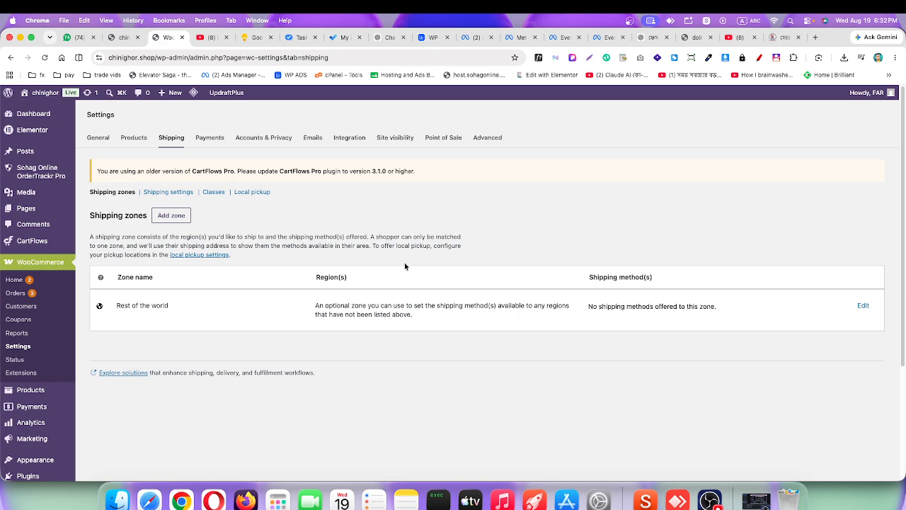
# Open the shop in a new browser tab, check its order form for shipping options, and compare it with the previously loaded page.
pyautogui.rightClick(43, 93)
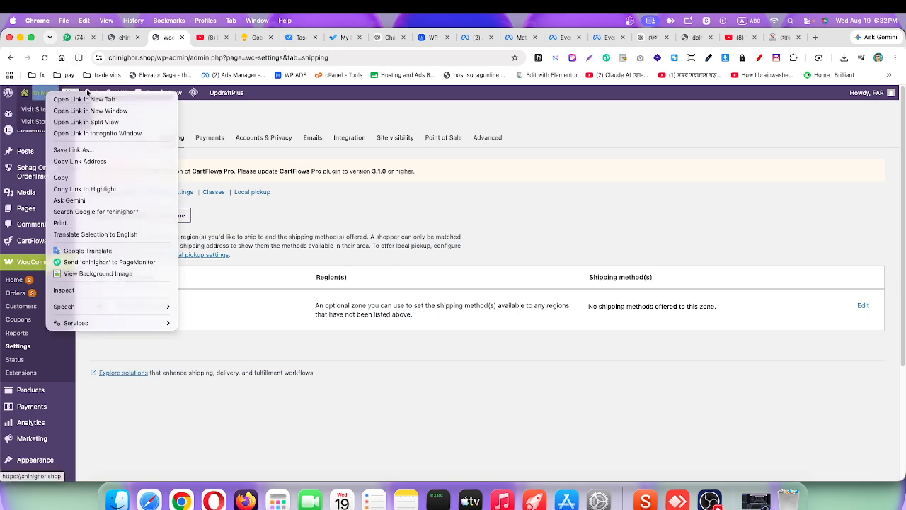
pyautogui.click(78, 99)
pyautogui.click(206, 37)
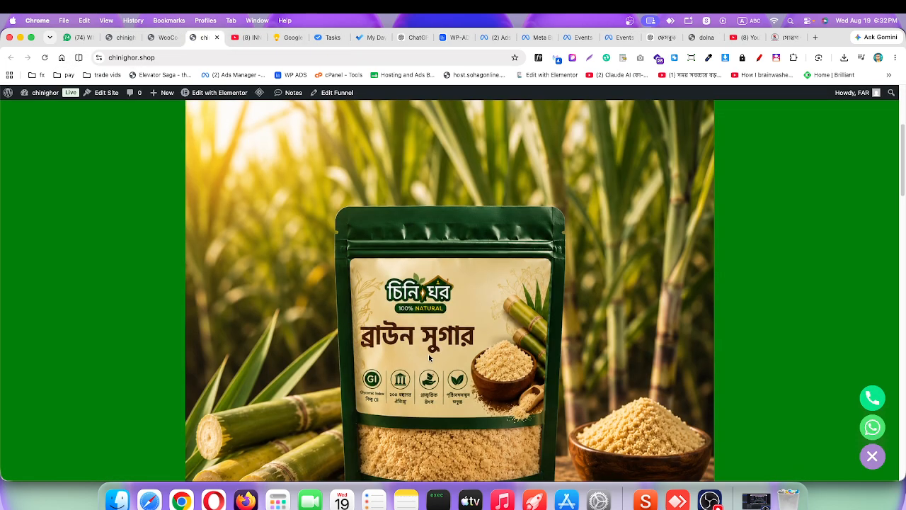
pyautogui.scroll(-5, 429, 358)
pyautogui.click(432, 362)
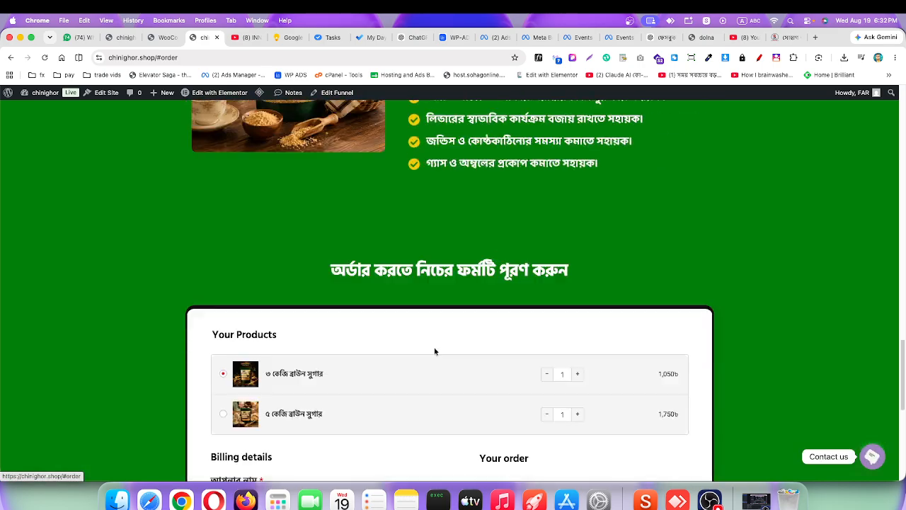
pyautogui.scroll(-2, 345, 349)
pyautogui.moveTo(194, 331); pyautogui.dragTo(351, 381)
pyautogui.click(263, 362)
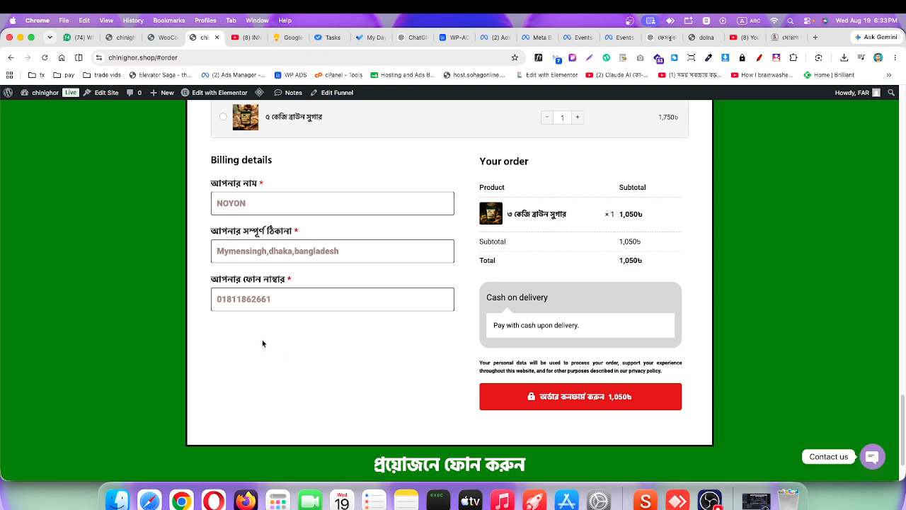
pyautogui.moveTo(171, 89)
pyautogui.click(122, 37)
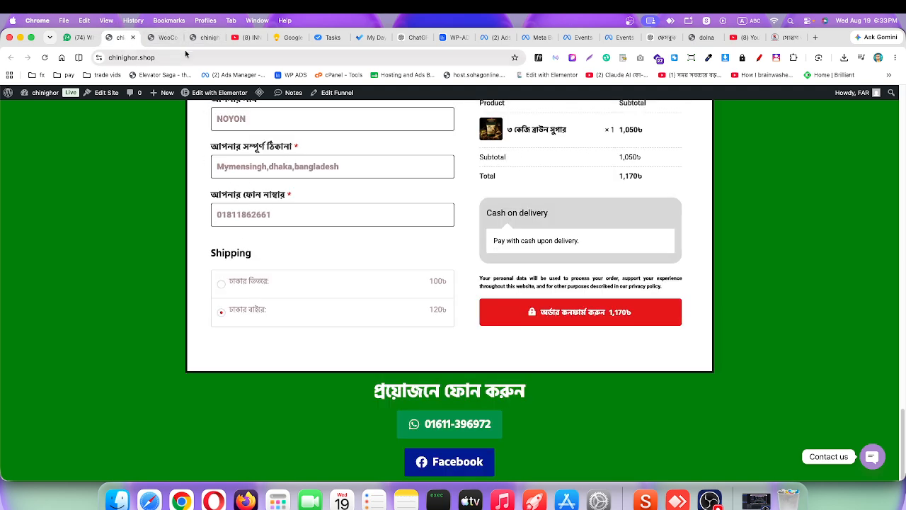
# Add a new shipping zone in the WooCommerce settings and start a Flat rate shipping method in it.
pyautogui.click(163, 37)
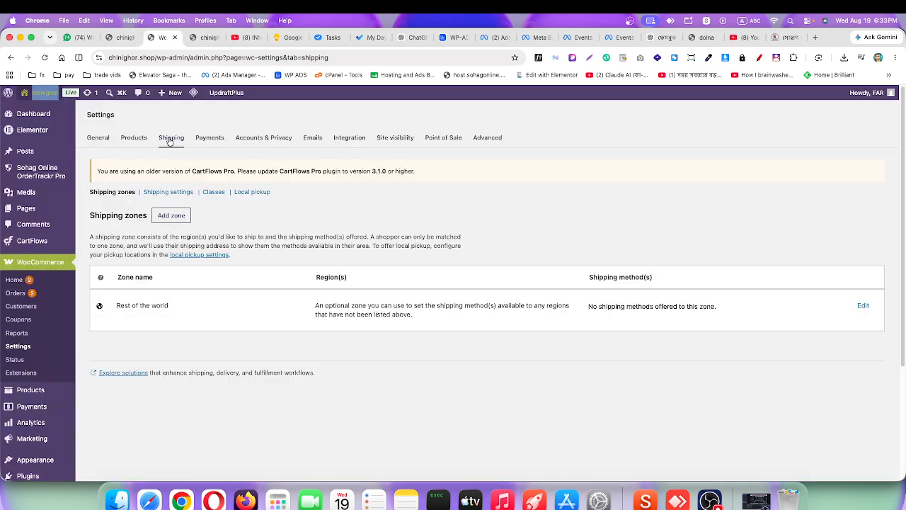
pyautogui.scroll(-3, 277, 291)
pyautogui.scroll(-2, 276, 292)
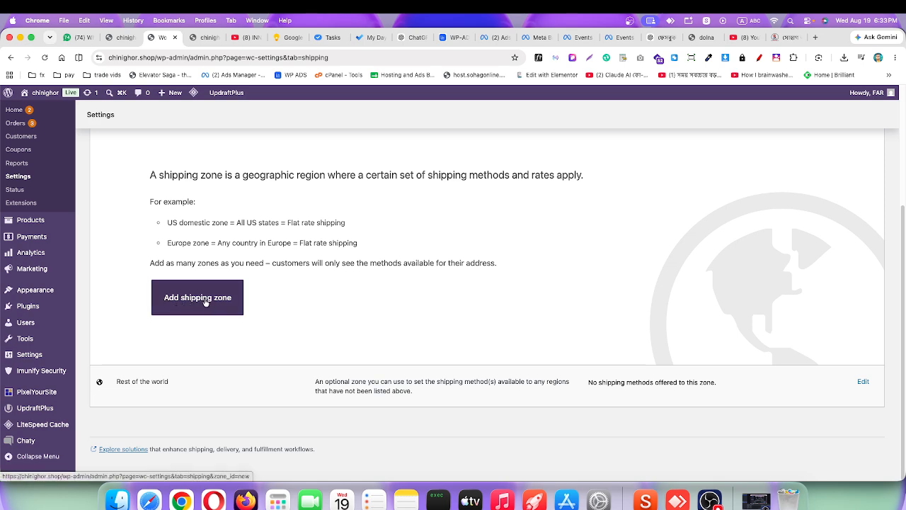
pyautogui.click(211, 301)
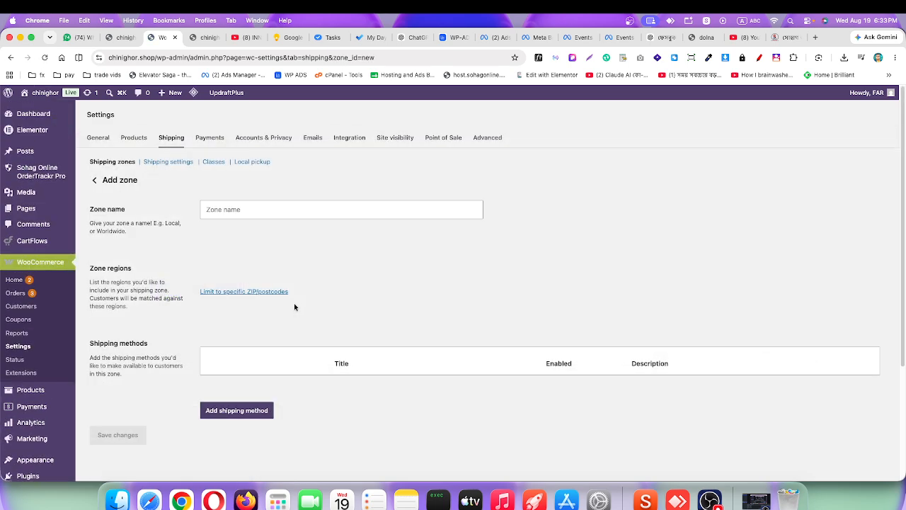
pyautogui.scroll(-1, 250, 416)
pyautogui.click(237, 433)
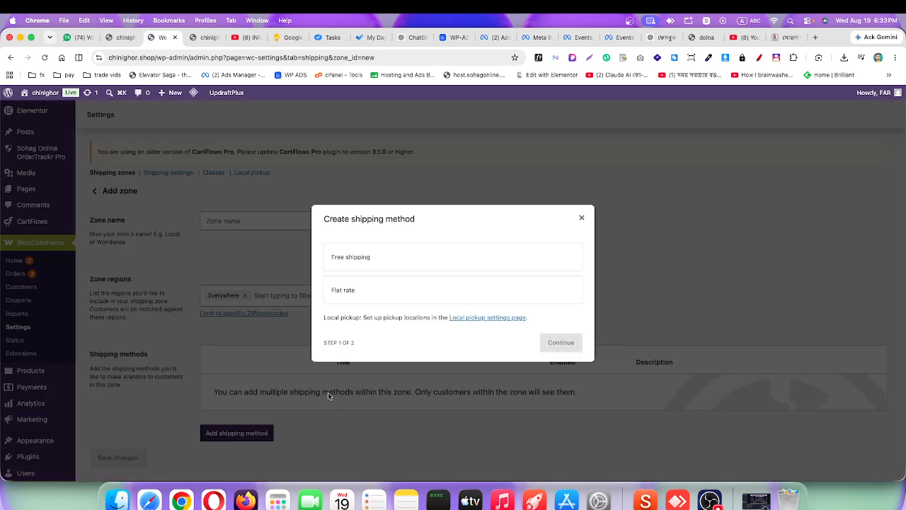
pyautogui.click(361, 292)
pyautogui.click(556, 345)
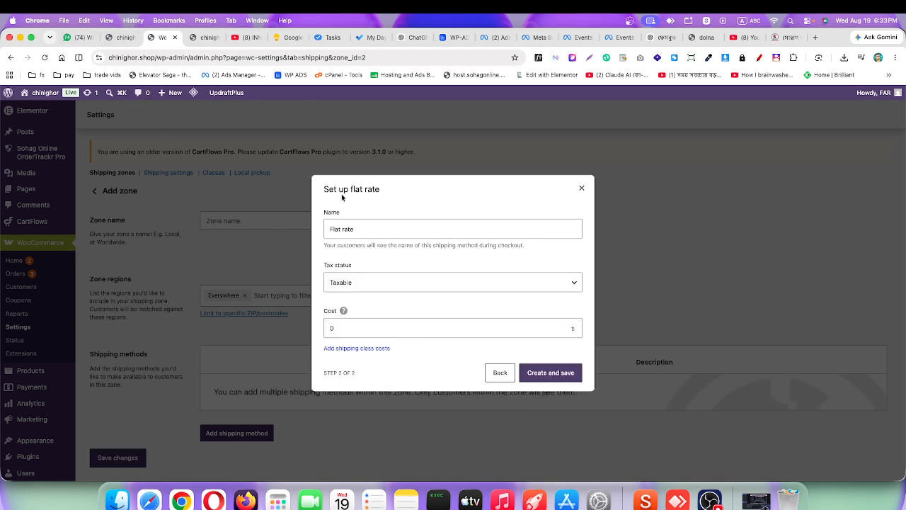
# Check the requested delivery charges in the WhatsApp chat and the option names on the shop's order form.
pyautogui.click(78, 36)
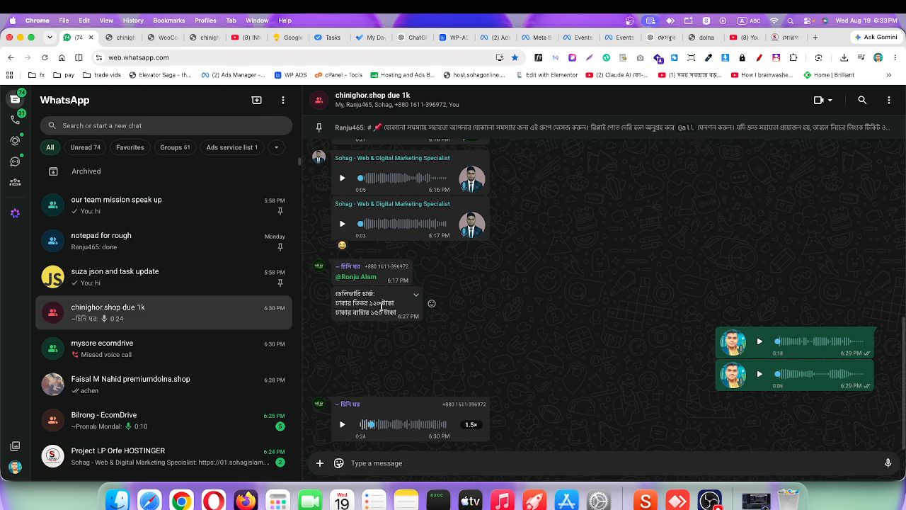
pyautogui.click(124, 37)
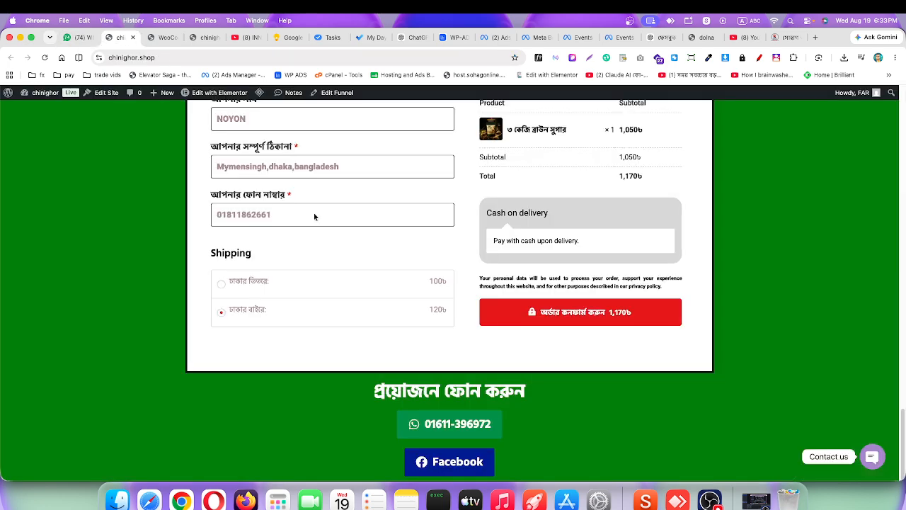
pyautogui.click(162, 37)
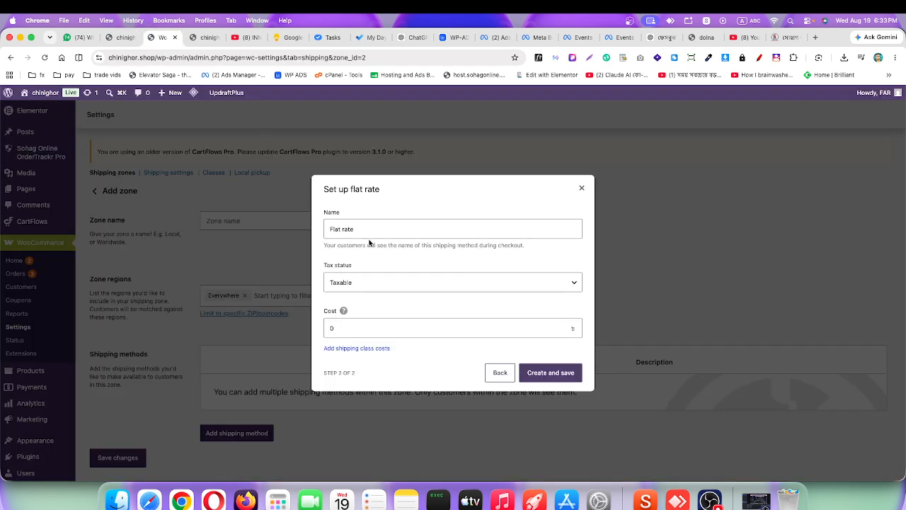
# Name the flat rate ঢাকার ভিতরে, set its cost to 120, and create the shipping method.
pyautogui.moveTo(372, 228); pyautogui.dragTo(284, 229)
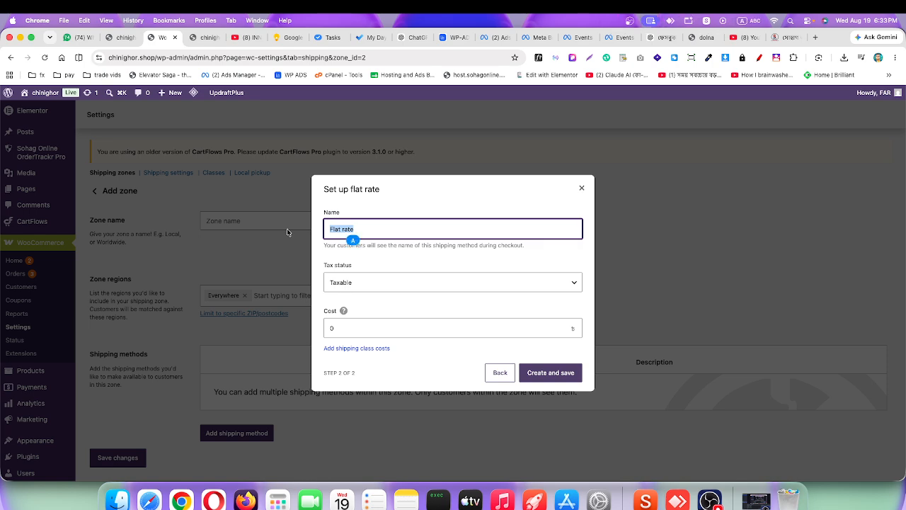
pyautogui.press('BackSpace')
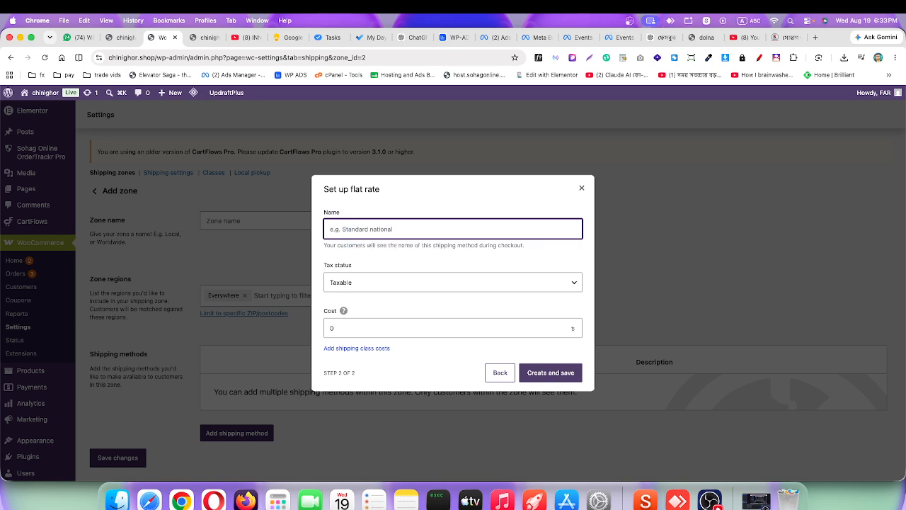
pyautogui.hotkey('ctrl', 'space')
pyautogui.write('ঢাকার')
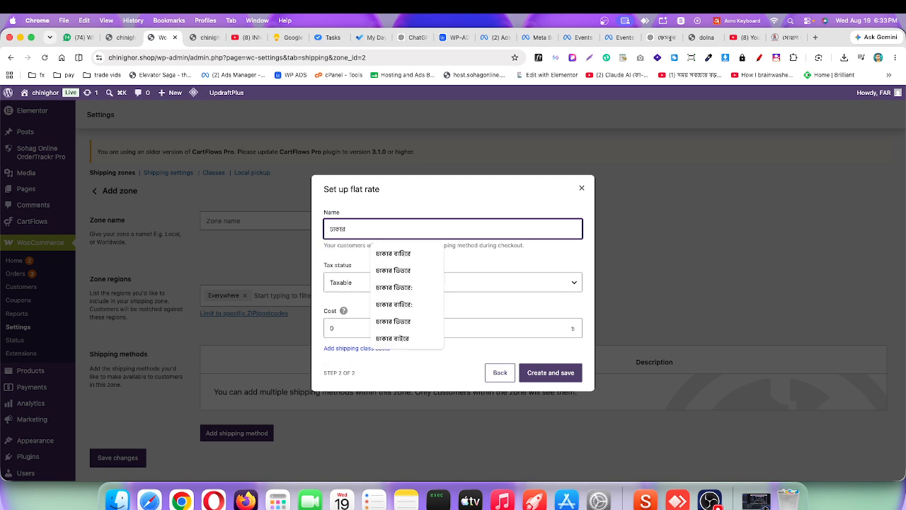
pyautogui.click(425, 271)
pyautogui.doubleClick(347, 328)
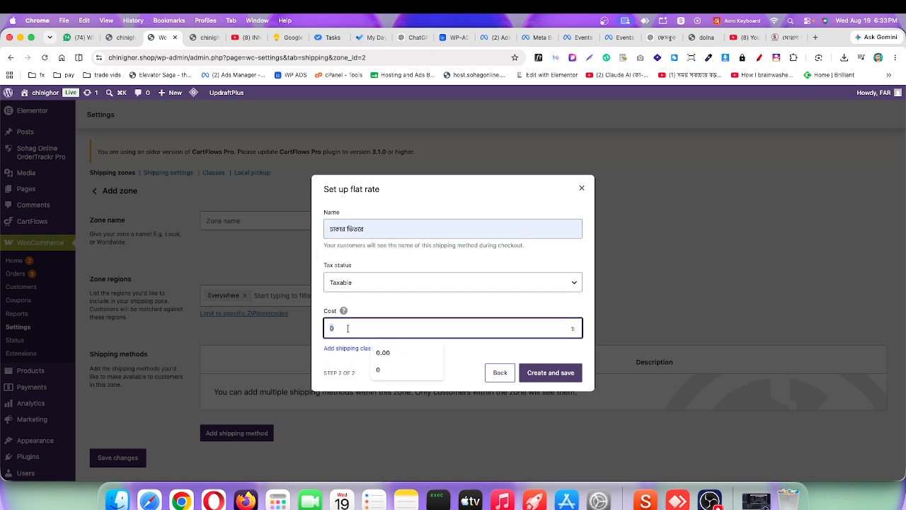
pyautogui.hotkey('ctrl', 'space')
pyautogui.write('120')
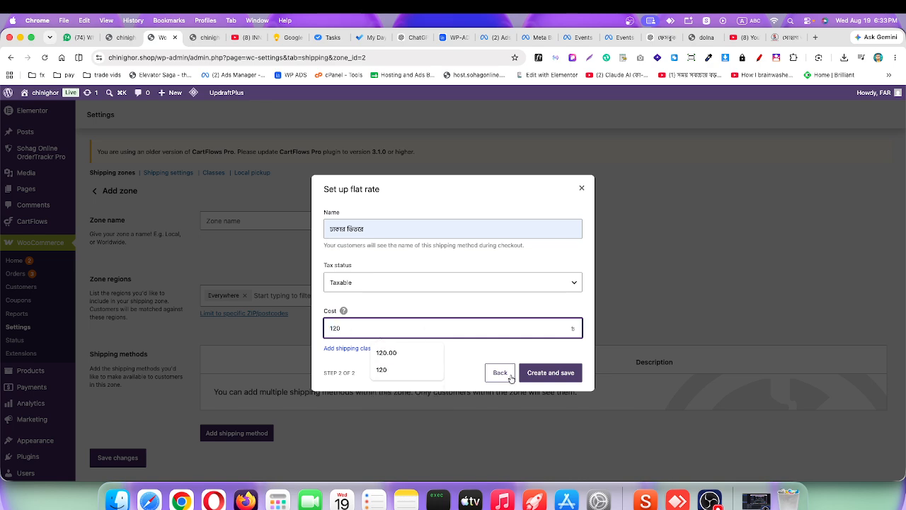
pyautogui.click(560, 373)
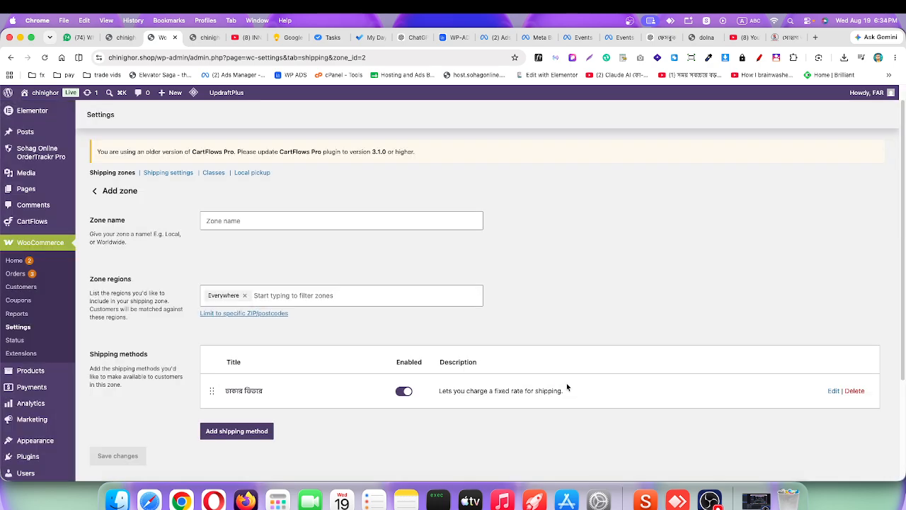
# Start a second Flat rate shipping method in the same zone.
pyautogui.click(243, 430)
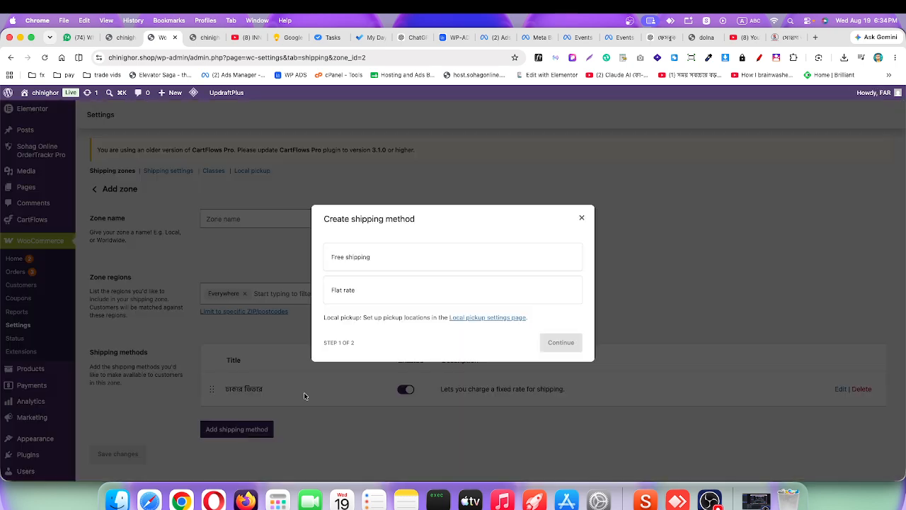
pyautogui.click(369, 291)
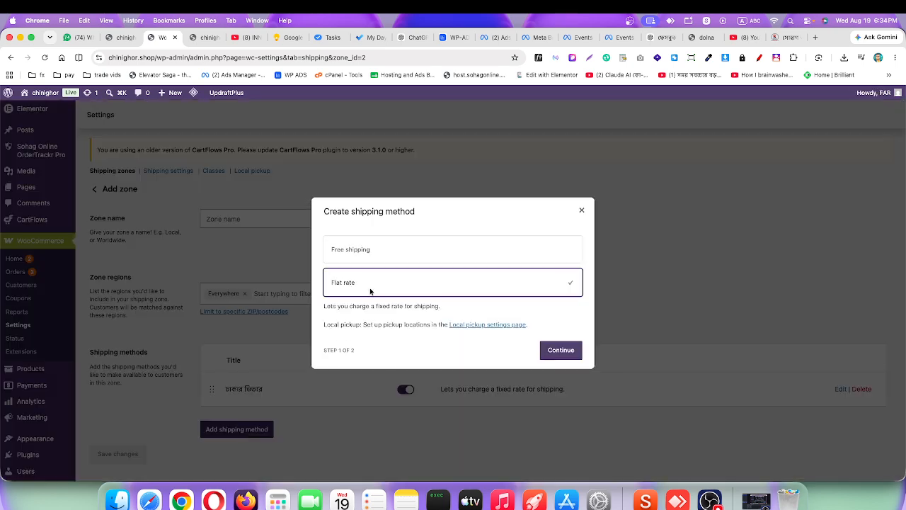
pyautogui.click(560, 344)
# Check the outside-Dhaka delivery charge in the WhatsApp chat and its label on the shop's order form.
pyautogui.click(81, 36)
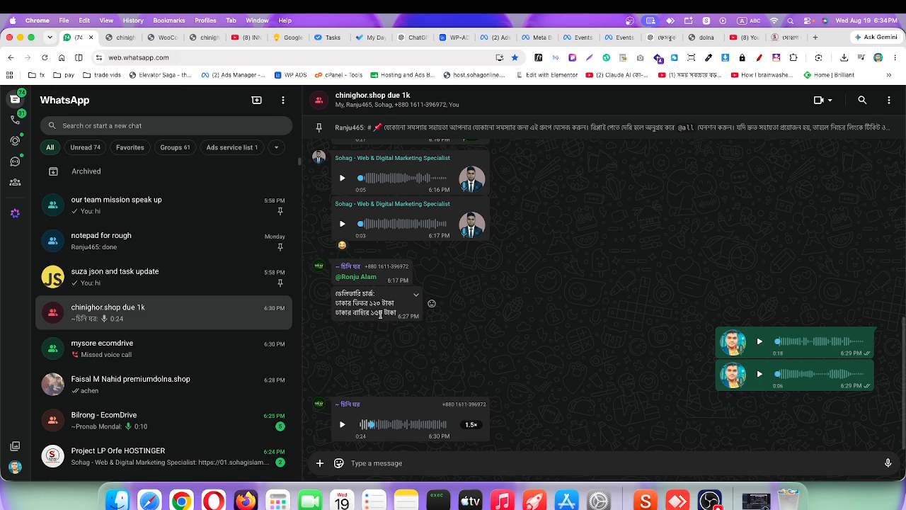
pyautogui.click(124, 37)
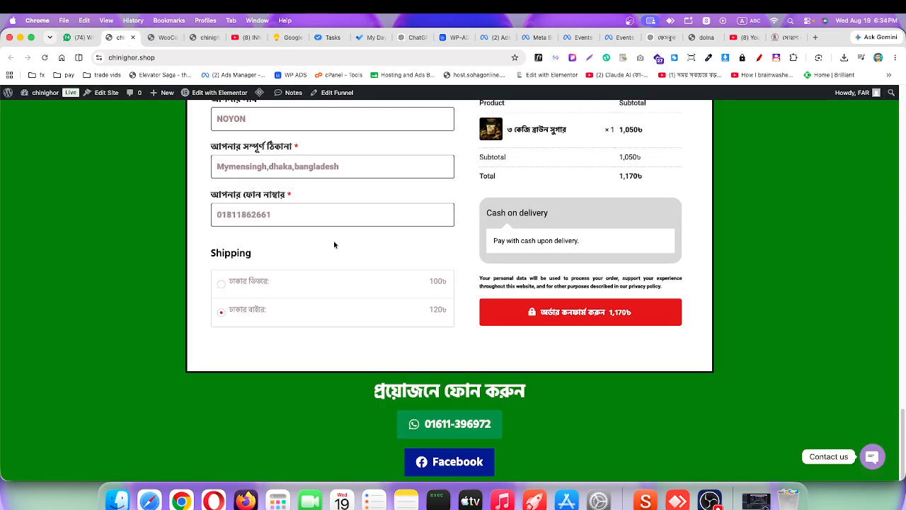
pyautogui.click(162, 37)
# Name the second flat rate ঢাকার বাহিরে.
pyautogui.tripleClick(361, 226)
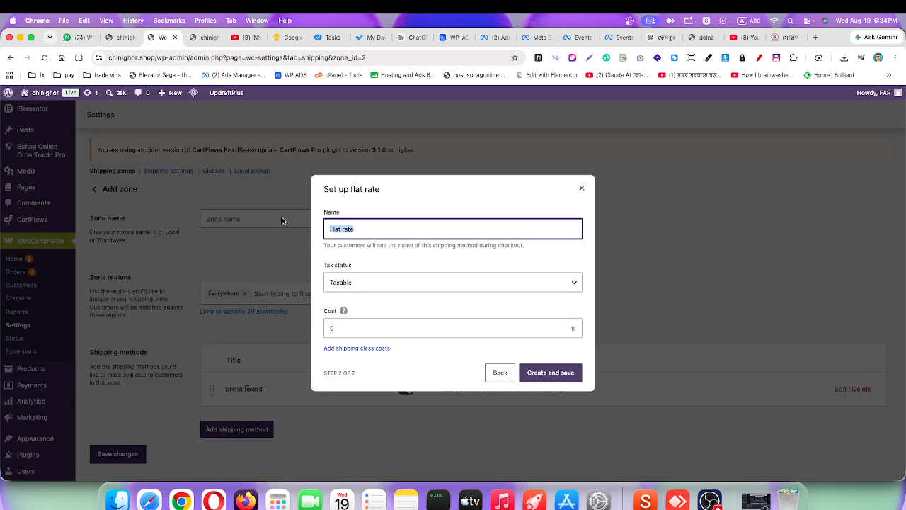
pyautogui.write('d')
pyautogui.press('BackSpace')
pyautogui.hotkey('ctrl', 'space')
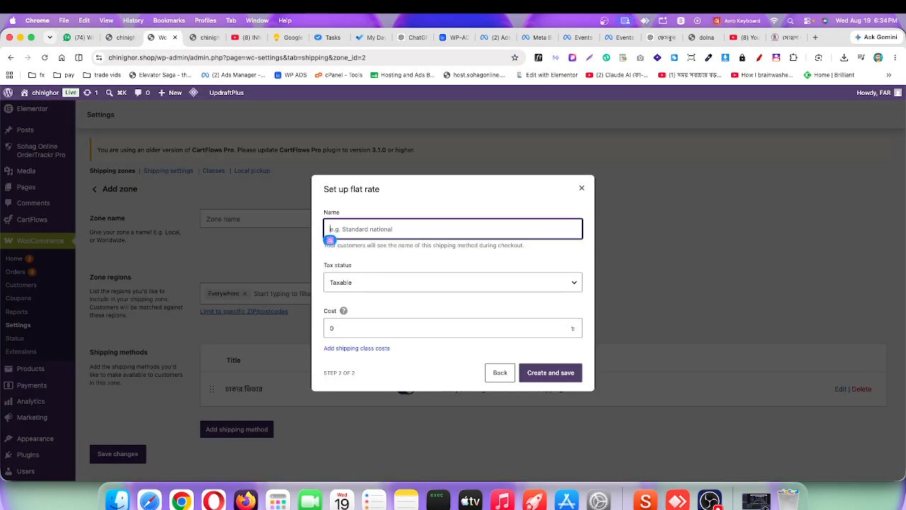
pyautogui.write('Dhaka')
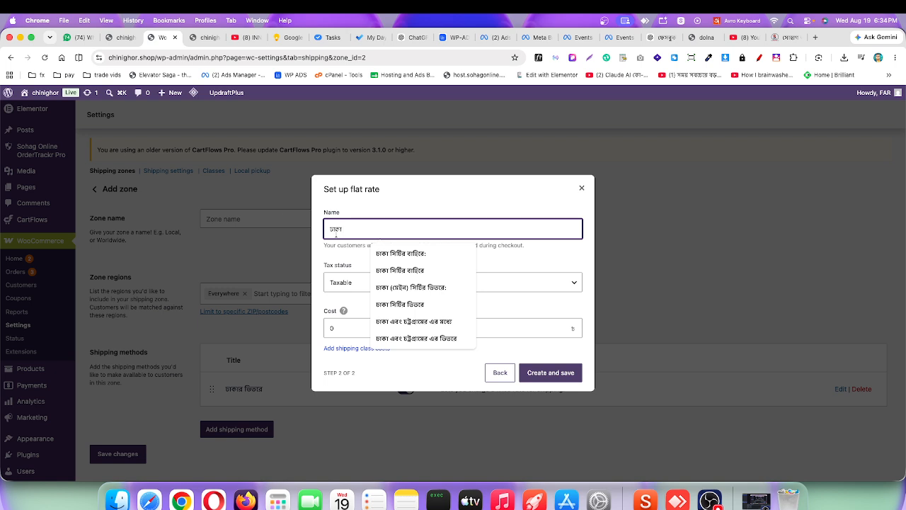
pyautogui.press('BackSpace')
pyautogui.click(396, 253)
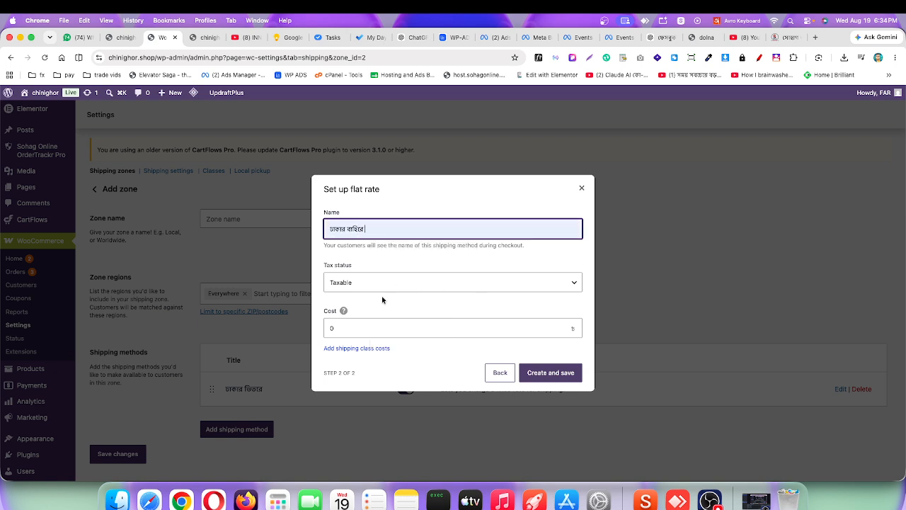
# Set the cost of the ঢাকার বাহিরে flat rate to 150 and create the shipping method.
pyautogui.click(351, 328)
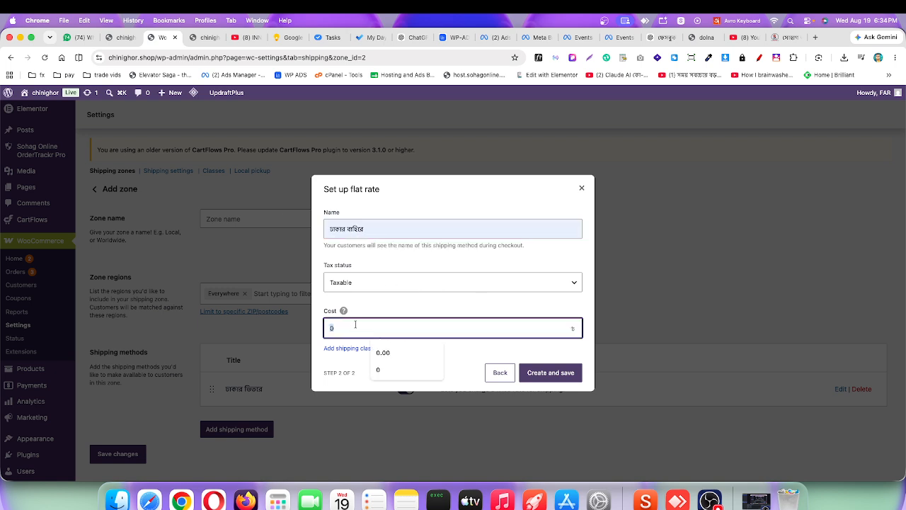
pyautogui.hotkey('ctrl', 'space')
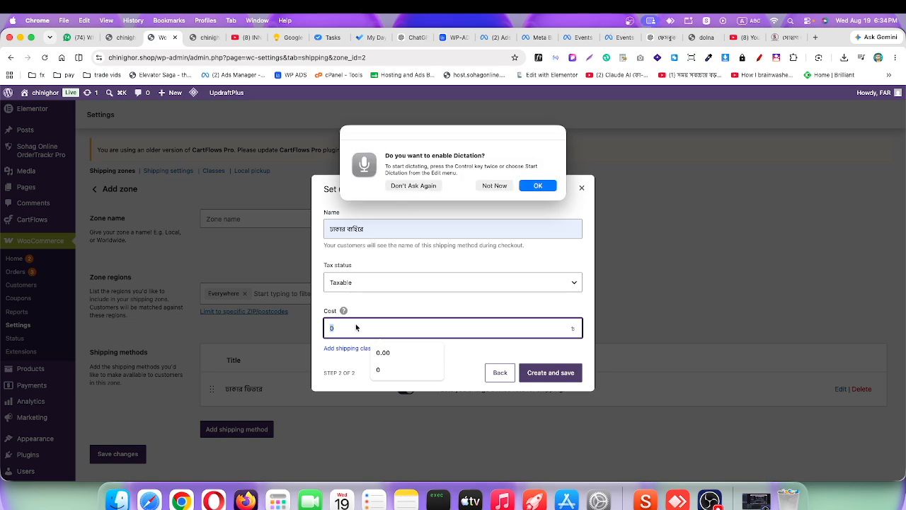
pyautogui.click(495, 185)
pyautogui.write('15')
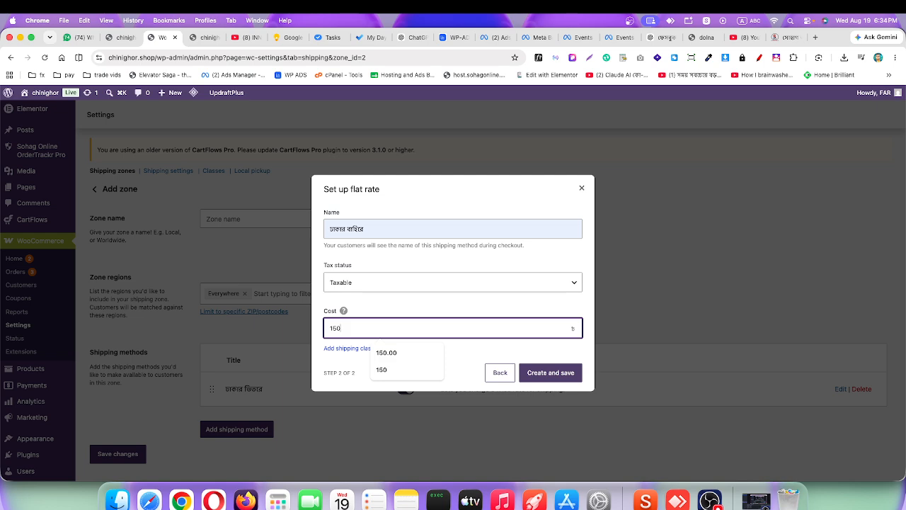
pyautogui.click(536, 373)
# Move ঢাকার বাহিরে above ঢাকার ভিতরে in the zone's shipping methods and save the changes.
pyautogui.scroll(-2, 263, 439)
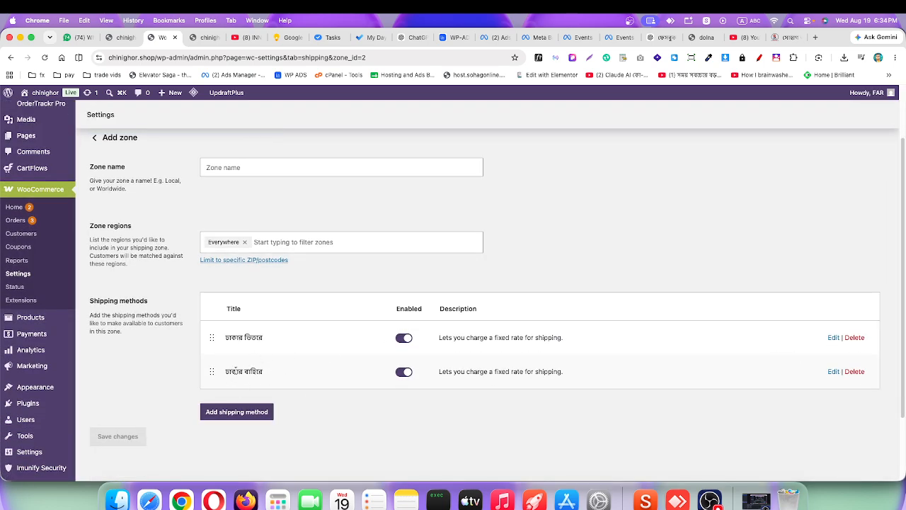
pyautogui.moveTo(220, 375); pyautogui.dragTo(218, 338)
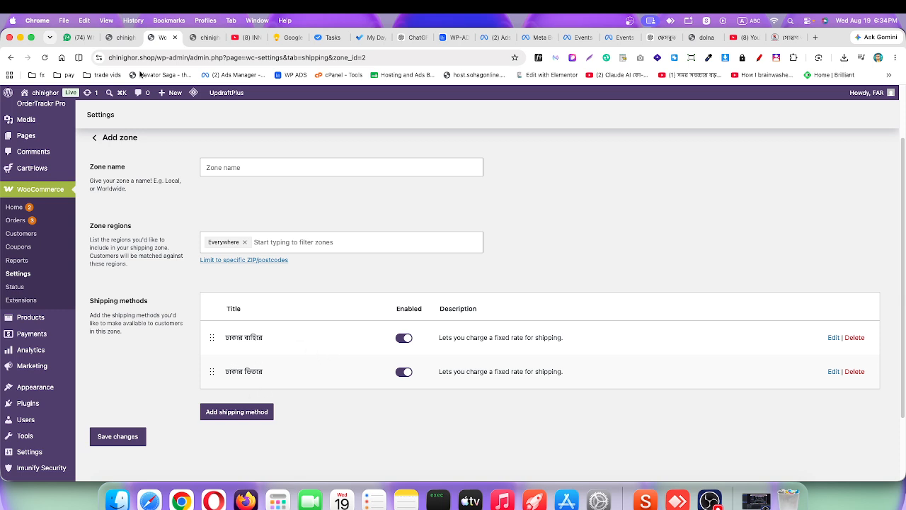
pyautogui.click(126, 436)
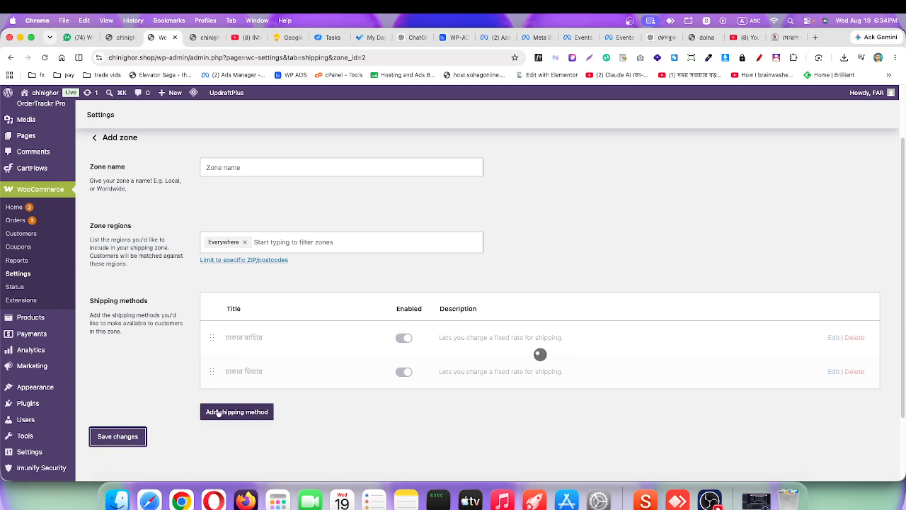
pyautogui.scroll(-3, 319, 393)
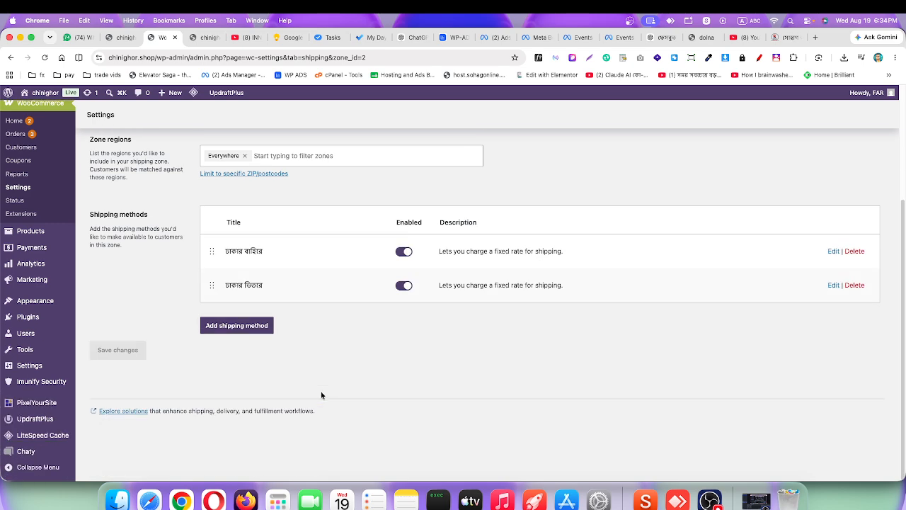
# Reload the shop's order form and check both delivery options and the order total with ঢাকার ভিতরে selected.
pyautogui.click(206, 37)
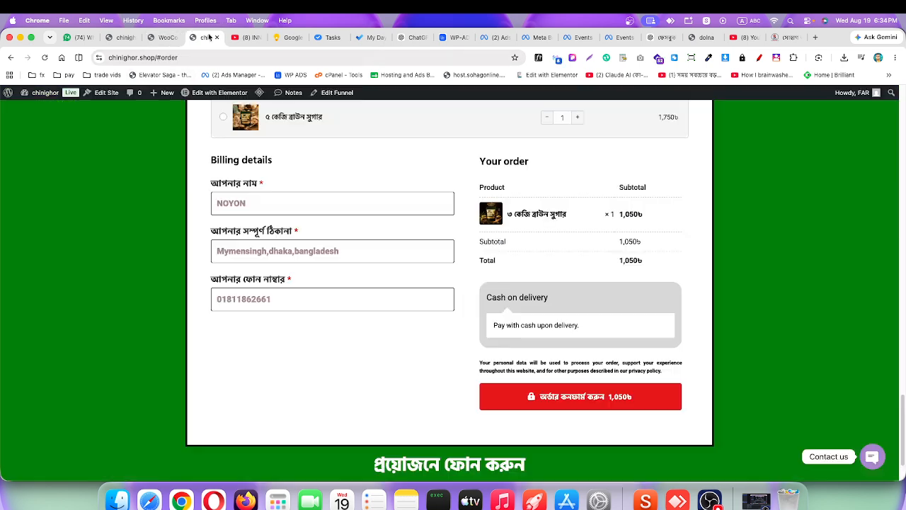
pyautogui.click(44, 60)
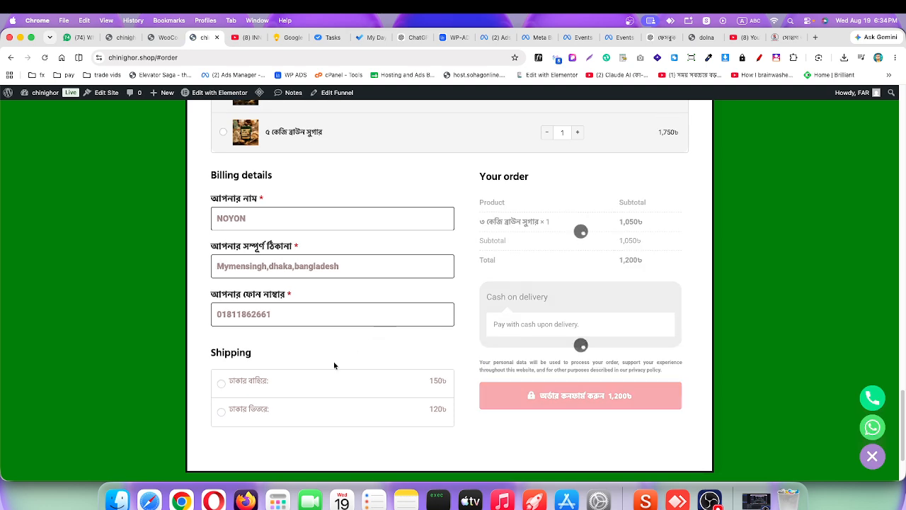
pyautogui.moveTo(271, 327); pyautogui.dragTo(228, 322)
pyautogui.moveTo(427, 322); pyautogui.dragTo(444, 321)
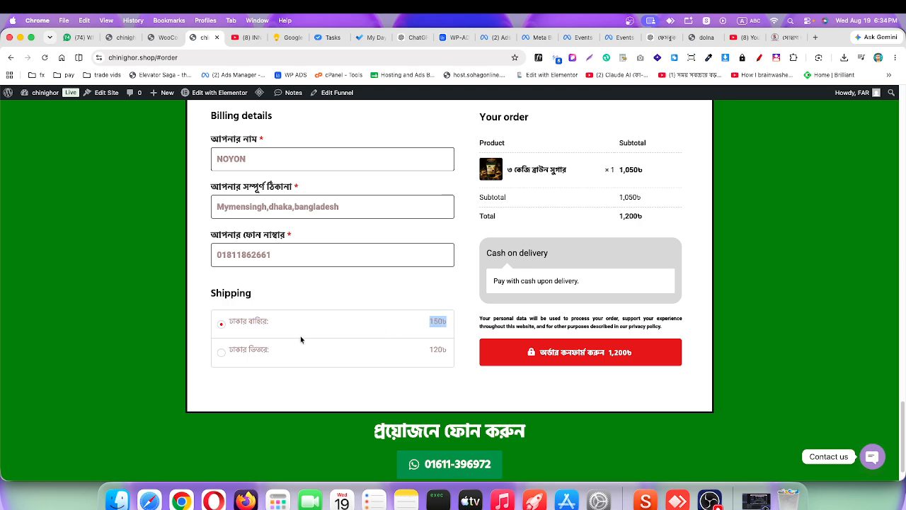
pyautogui.moveTo(277, 350); pyautogui.dragTo(231, 350)
pyautogui.click(433, 357)
pyautogui.scroll(-1, 429, 376)
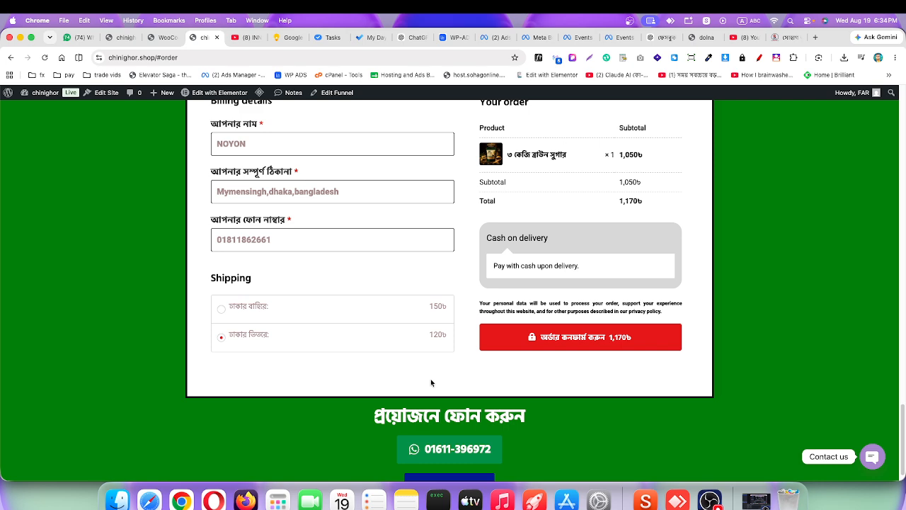
pyautogui.scroll(-2, 431, 383)
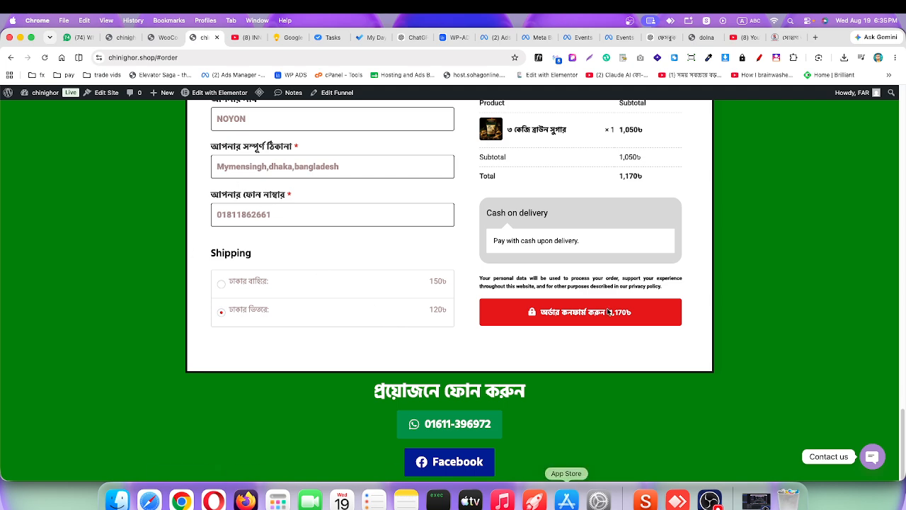
# Review the cost setting of the ঢাকার বাহিরে flat rate and compare it with the shipping options on the order form.
pyautogui.click(163, 38)
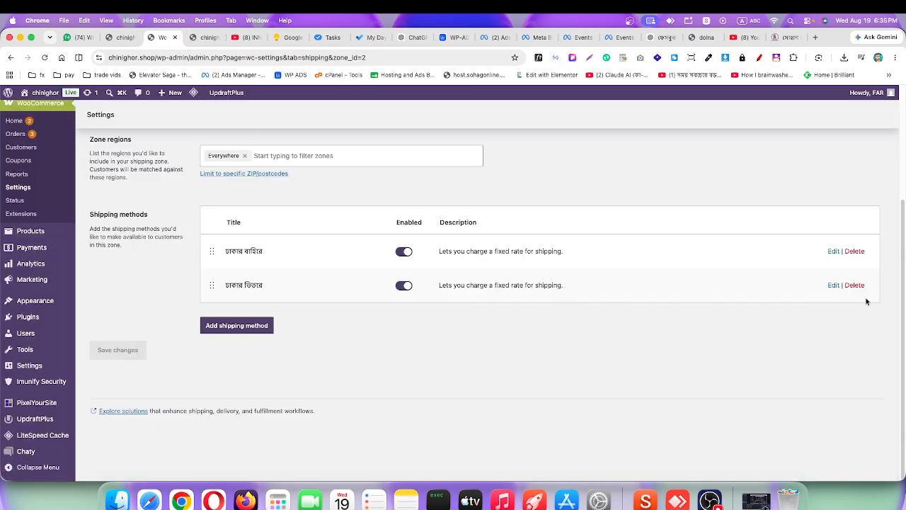
pyautogui.click(834, 251)
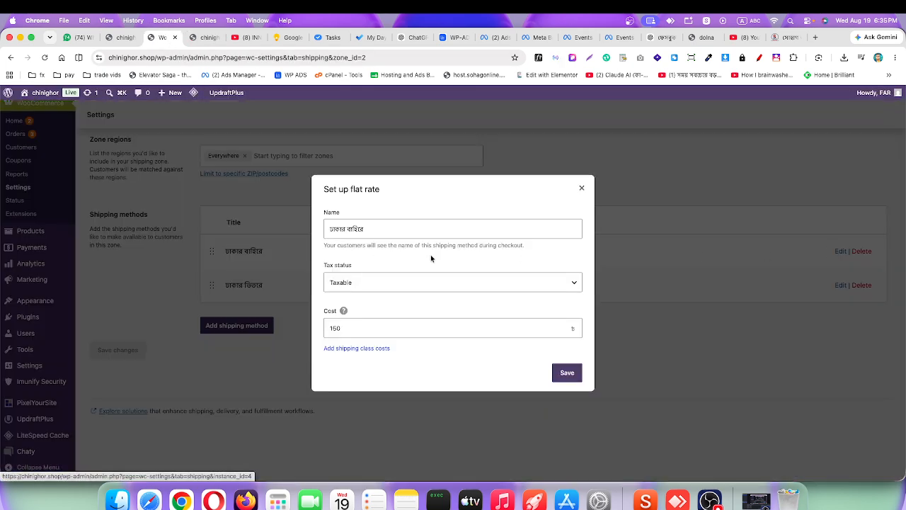
pyautogui.click(333, 329)
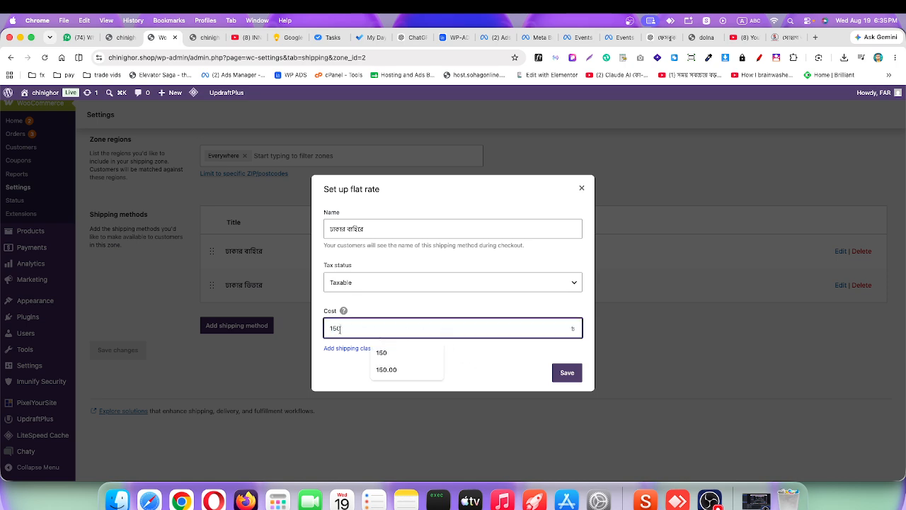
pyautogui.moveTo(340, 328); pyautogui.dragTo(333, 328)
pyautogui.click(567, 372)
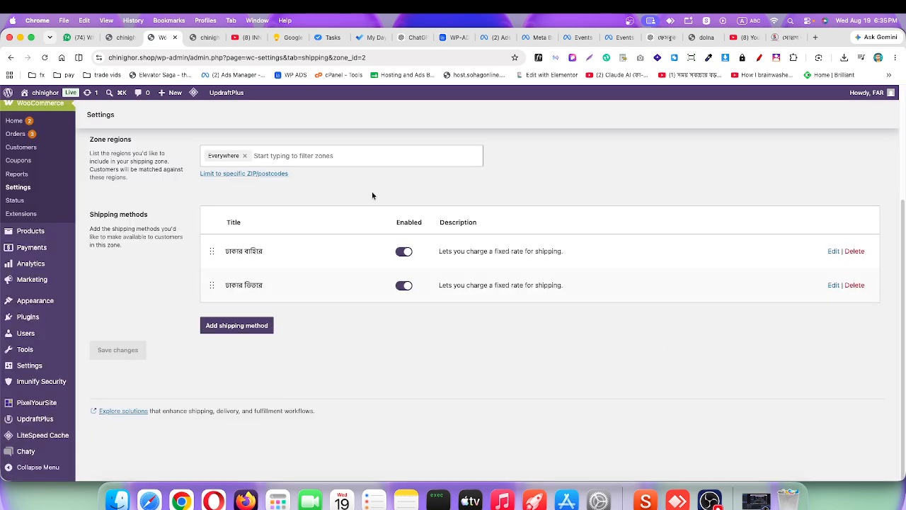
pyautogui.click(207, 38)
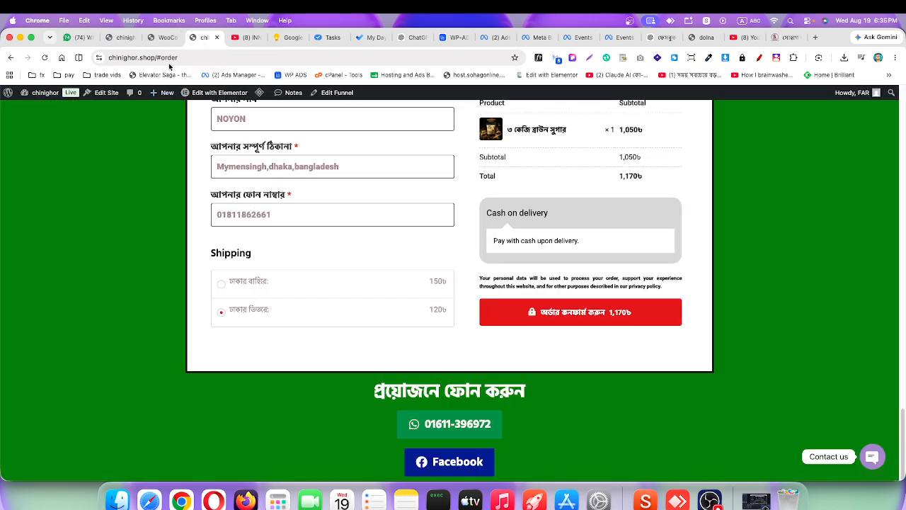
pyautogui.scroll(1, 289, 306)
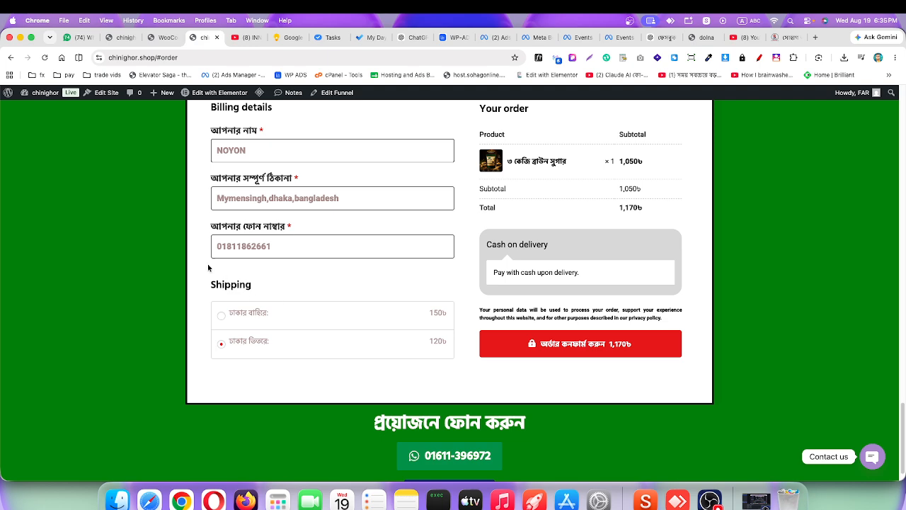
# Start a Free shipping method in the same shipping zone.
pyautogui.click(165, 38)
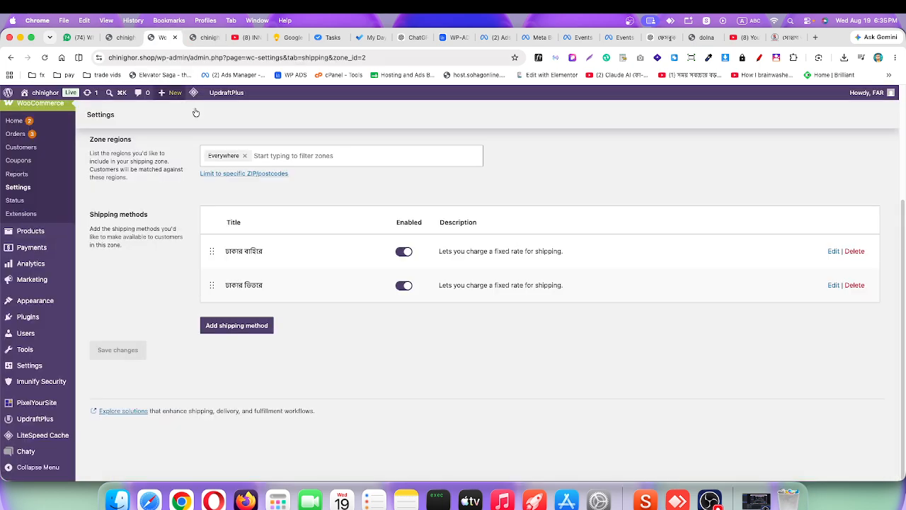
pyautogui.click(249, 330)
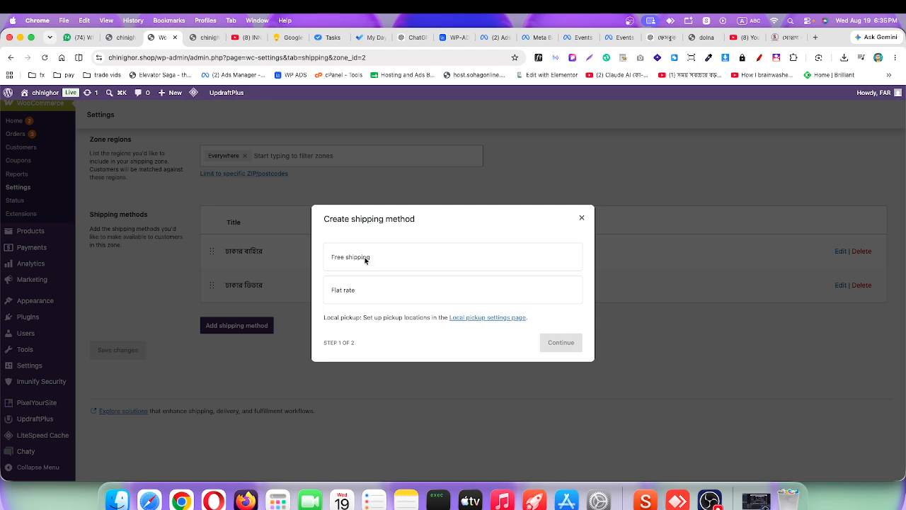
pyautogui.click(364, 260)
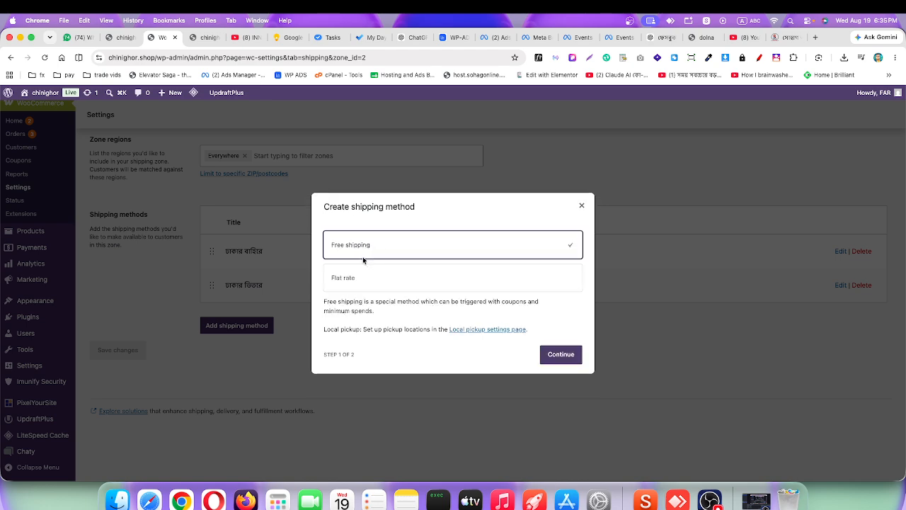
pyautogui.click(556, 354)
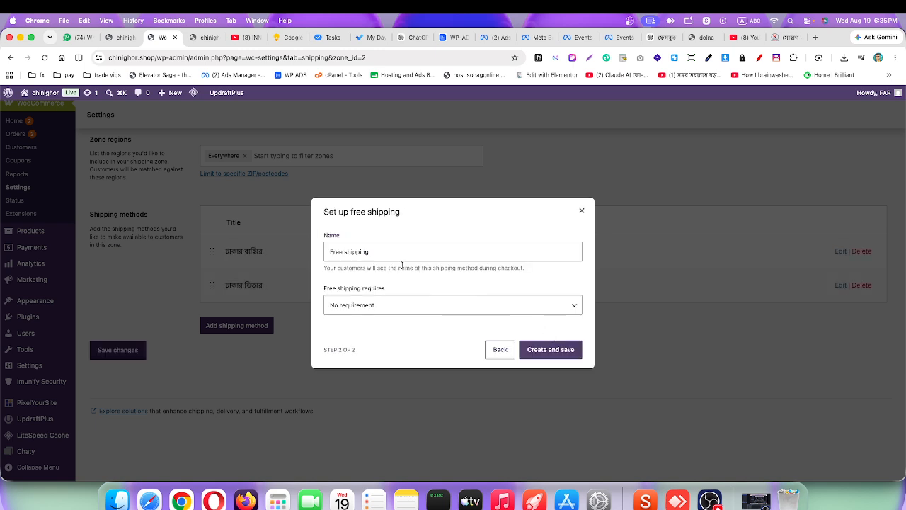
# Name the free shipping method ডেলিভারি চার্জ সম্পূর্ণ ফ্রি and create it with no requirement.
pyautogui.moveTo(374, 253); pyautogui.dragTo(327, 252)
pyautogui.press('BackSpace')
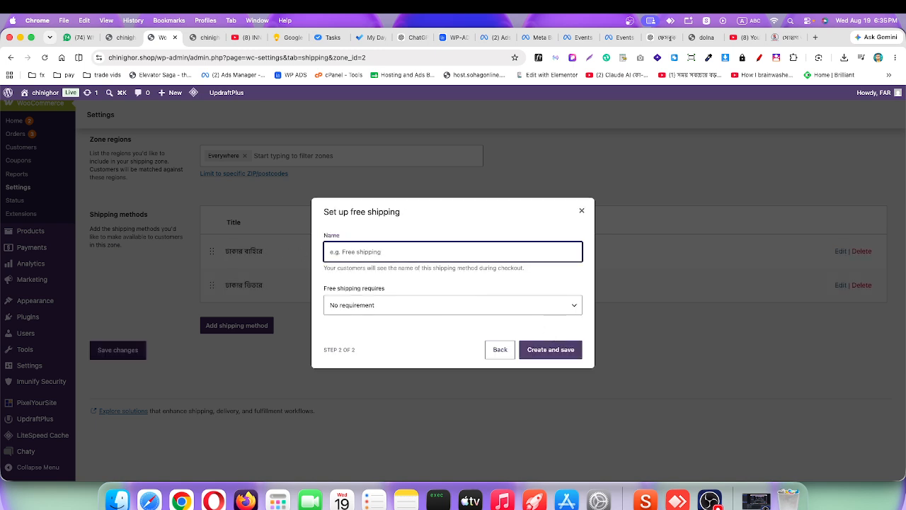
pyautogui.hotkey('ctrl', 'space')
pyautogui.write('Delivar')
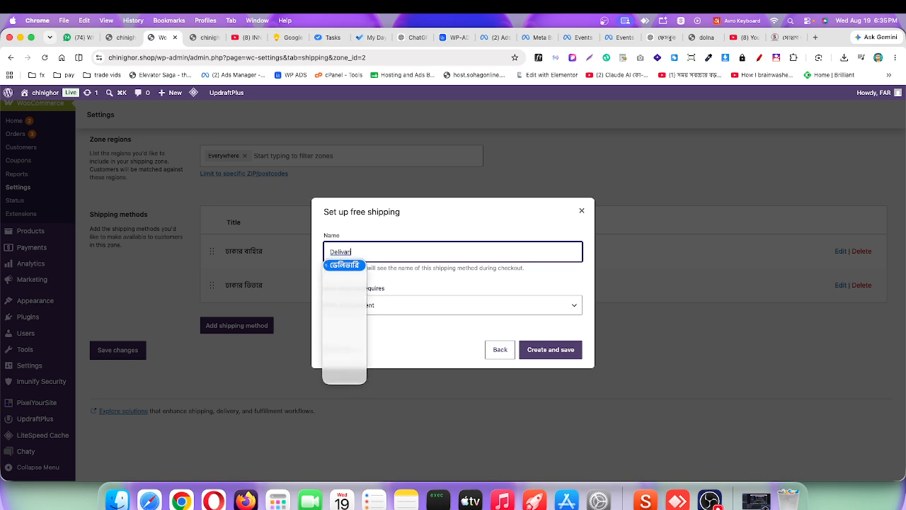
pyautogui.press('BackSpace')
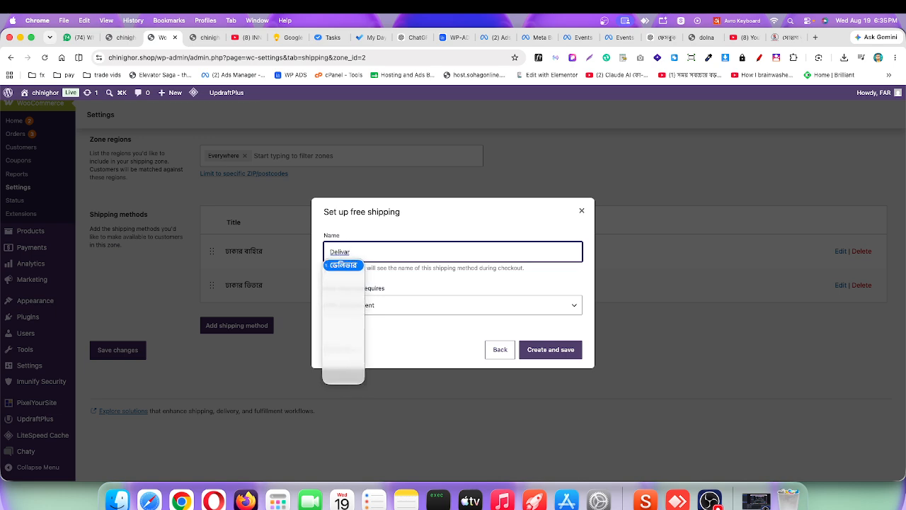
pyautogui.write('i charj sompurNo fri')
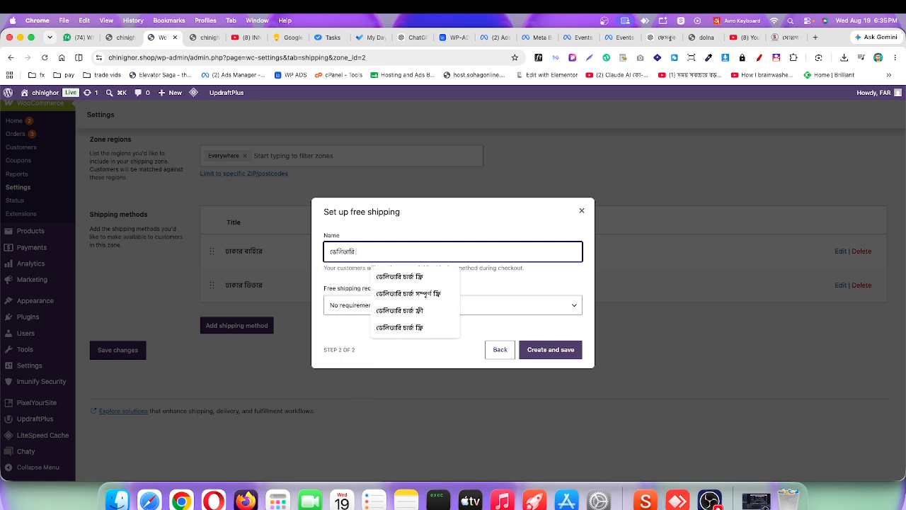
pyautogui.click(559, 349)
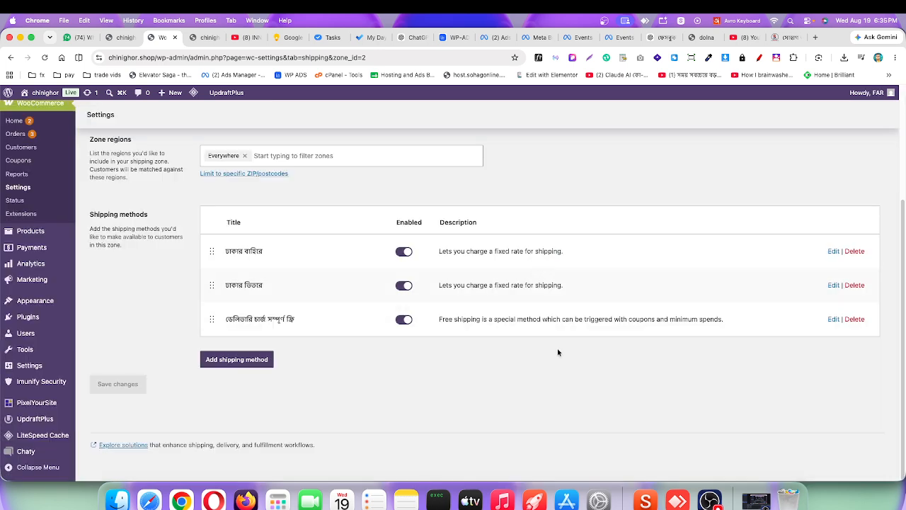
# Disable the ঢাকার ভিতরে and ডেলিভারি চার্জ সম্পূর্ণ ফ্রি shipping methods and save the changes.
pyautogui.click(403, 285)
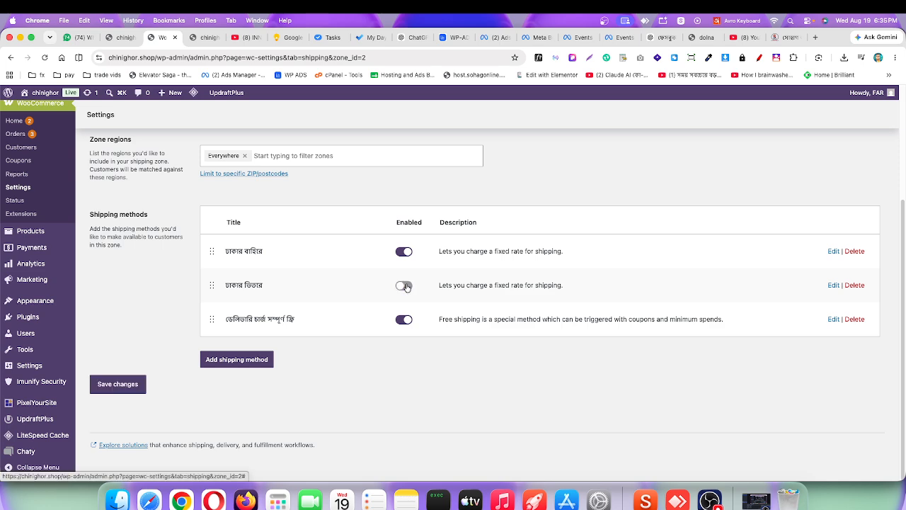
pyautogui.click(404, 319)
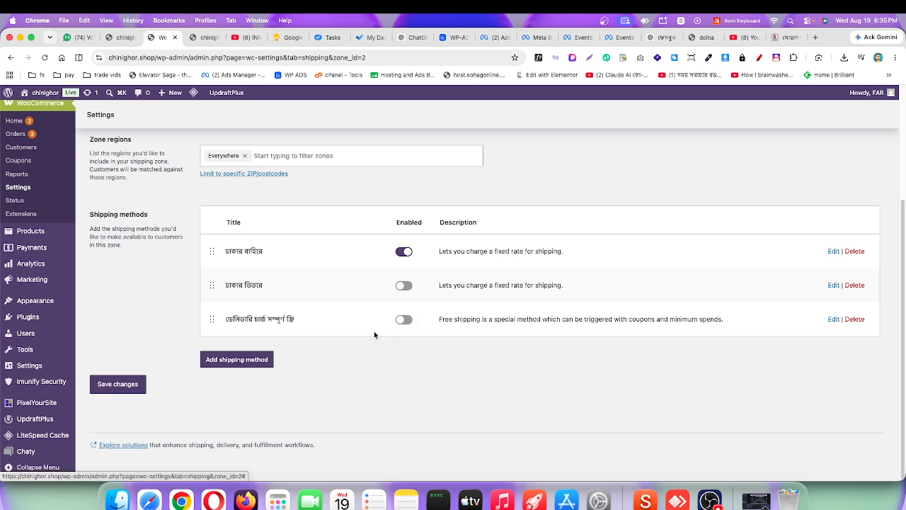
pyautogui.click(121, 384)
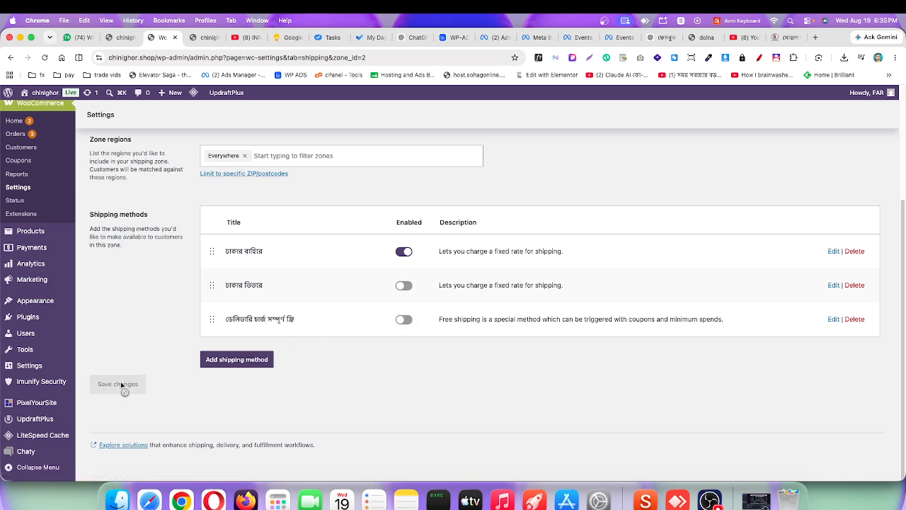
# Disable the ঢাকার বাহিরে flat rate, enable ডেলিভারি চার্জ সম্পূর্ণ ফ্রি as the only shipping method, and save the changes.
pyautogui.click(403, 251)
pyautogui.click(404, 285)
pyautogui.click(404, 285)
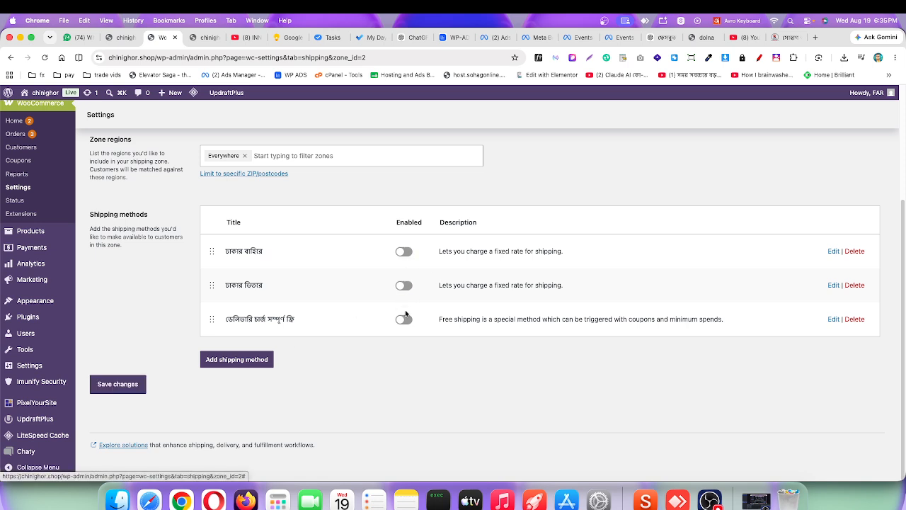
pyautogui.click(119, 384)
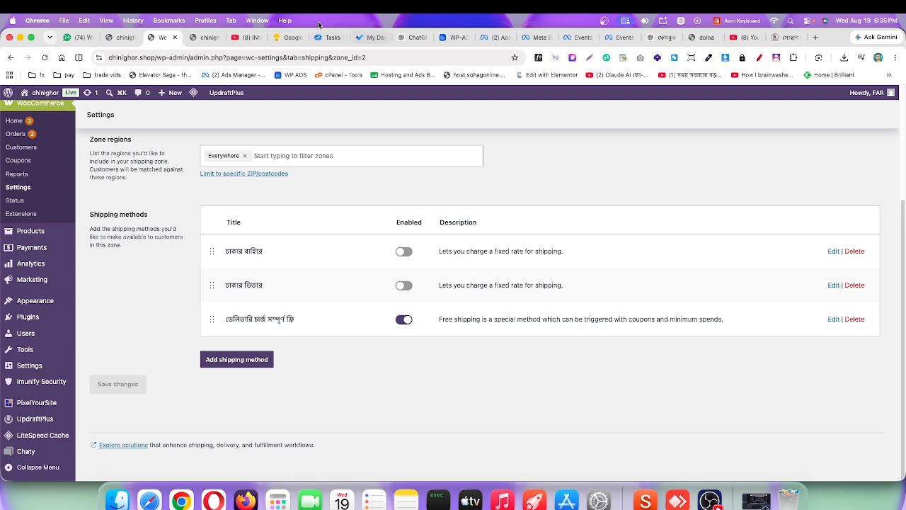
# Check the shipping section and order total on the shop's order form with only free delivery enabled.
pyautogui.click(207, 37)
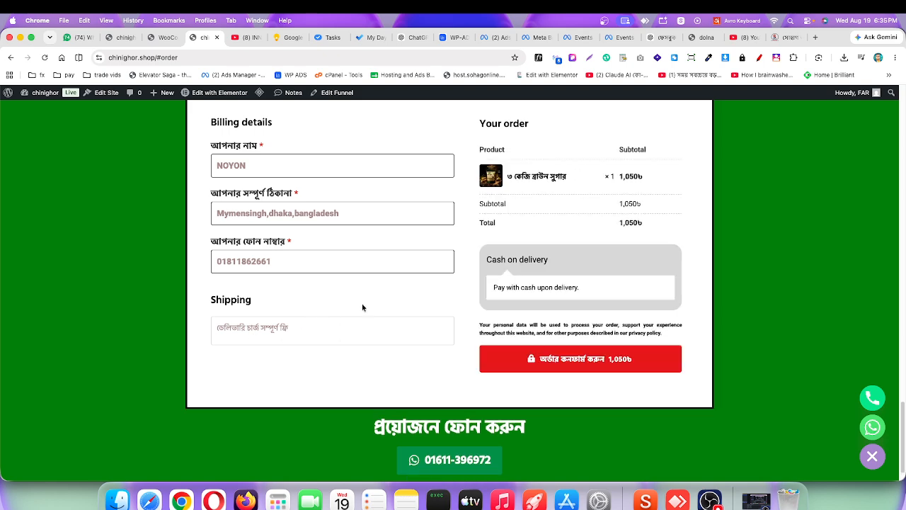
pyautogui.scroll(1, 449, 266)
pyautogui.scroll(-2, 538, 284)
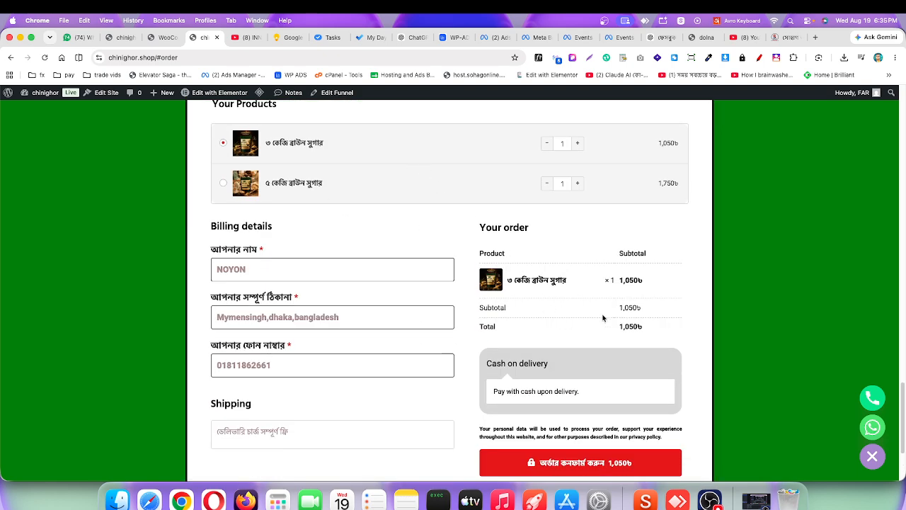
# Return to the shipping zone settings, disable ডেলিভারি চার্জ সম্পূর্ণ ফ্রি, enable both ঢাকার ভিতরে and ঢাকার বাহিরে, and save the changes.
pyautogui.click(162, 37)
pyautogui.click(402, 319)
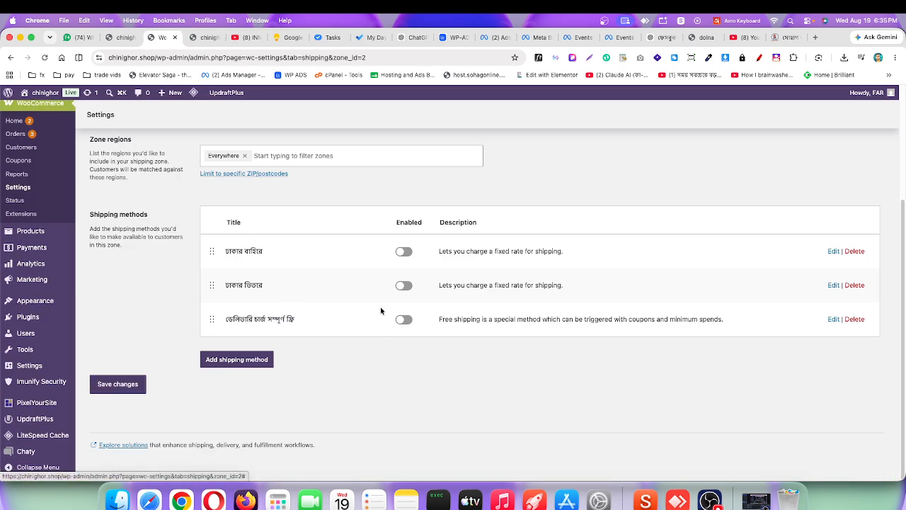
pyautogui.click(402, 286)
pyautogui.click(402, 252)
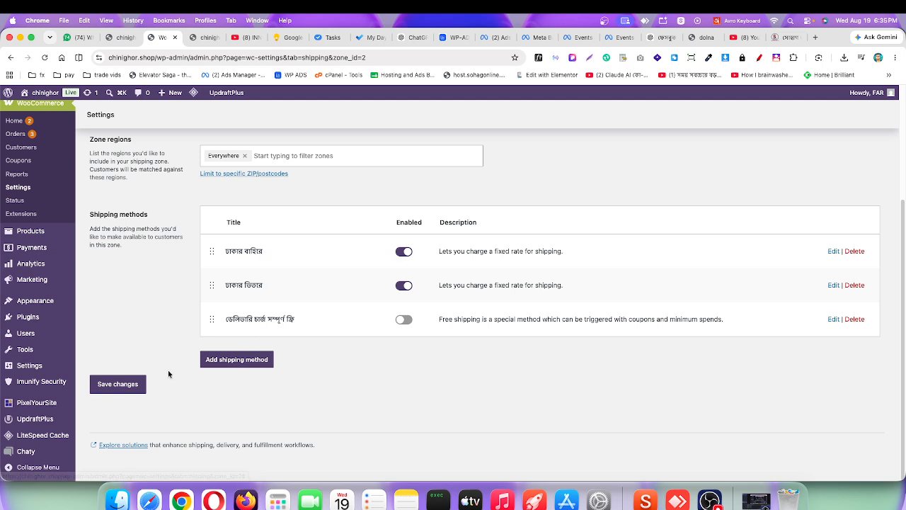
pyautogui.click(126, 383)
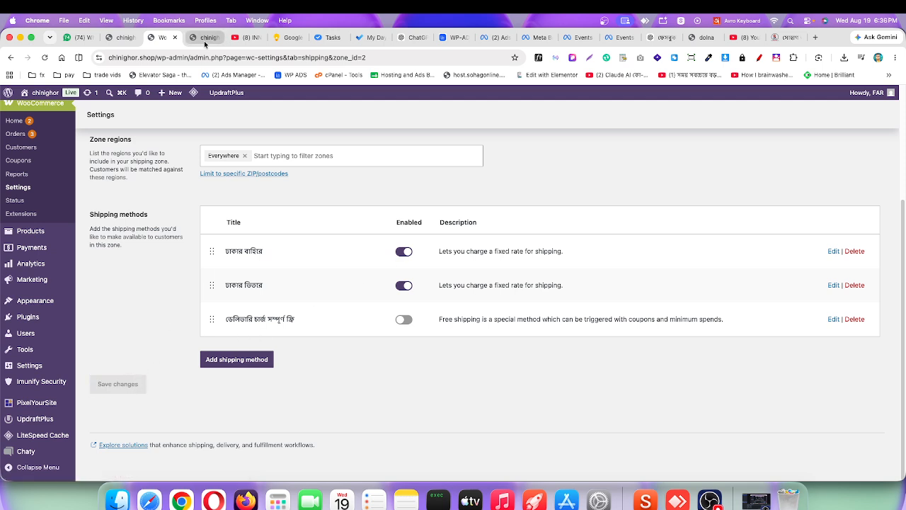
# Reload the shop's order form and review which delivery options its shipping section offers.
pyautogui.click(205, 37)
pyautogui.click(42, 57)
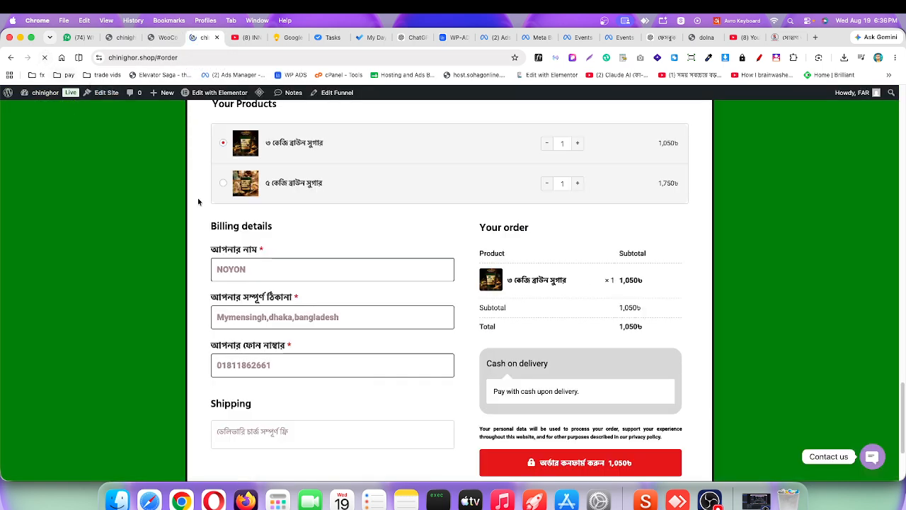
pyautogui.scroll(-1, 287, 371)
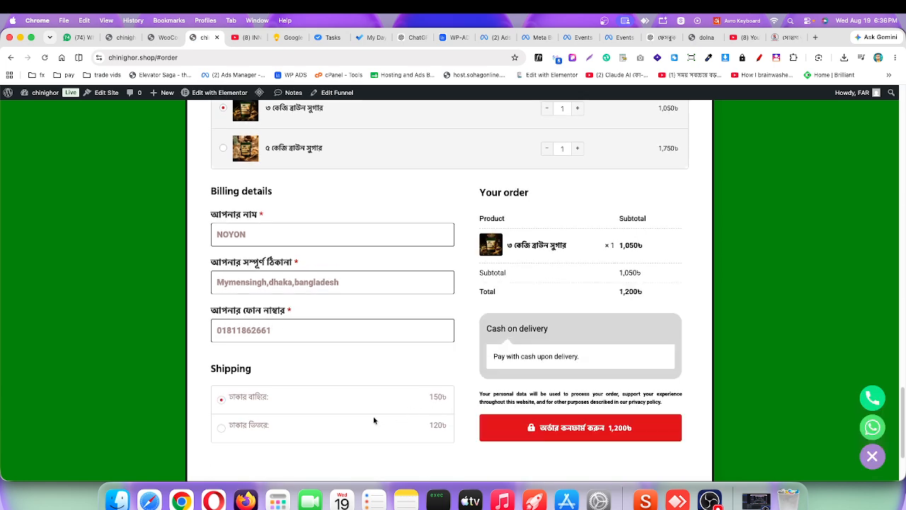
pyautogui.scroll(2, 437, 281)
pyautogui.scroll(-4, 376, 300)
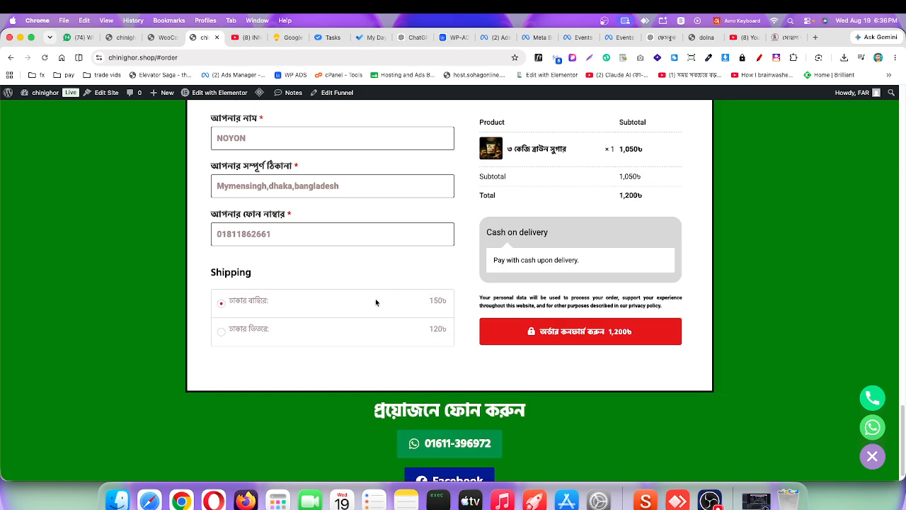
pyautogui.scroll(2, 425, 282)
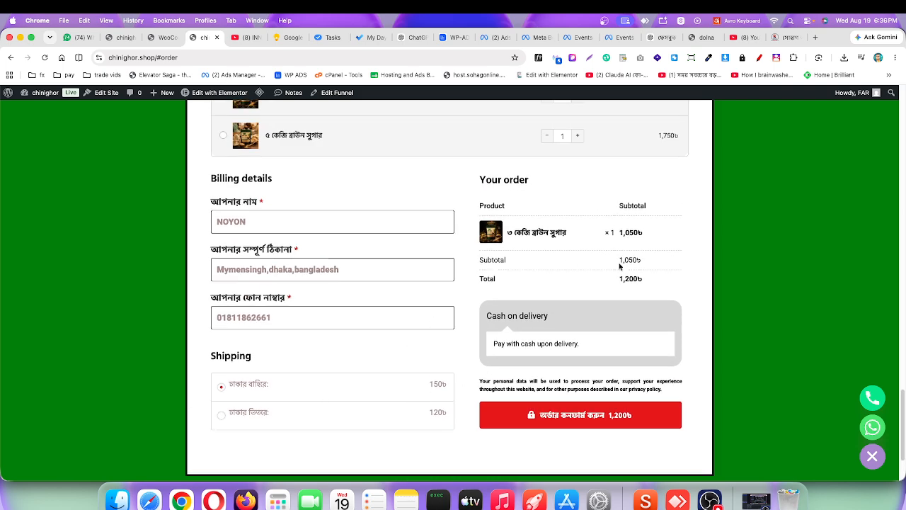
# Compare the order subtotal and the ঢাকার বাহিরে delivery charge with the order total.
pyautogui.moveTo(620, 258); pyautogui.dragTo(643, 259)
pyautogui.moveTo(428, 386); pyautogui.dragTo(448, 386)
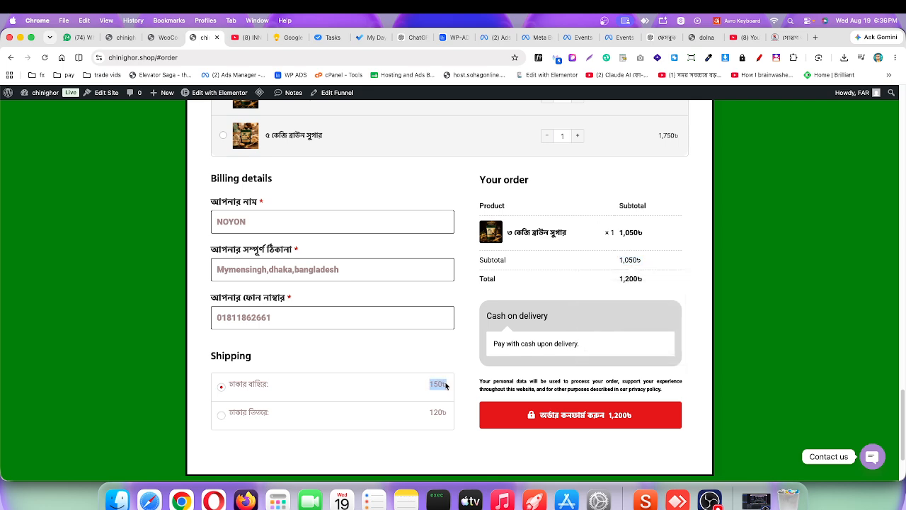
pyautogui.click(449, 385)
pyautogui.doubleClick(447, 386)
pyautogui.moveTo(618, 278); pyautogui.dragTo(644, 278)
pyautogui.click(541, 292)
pyautogui.click(711, 500)
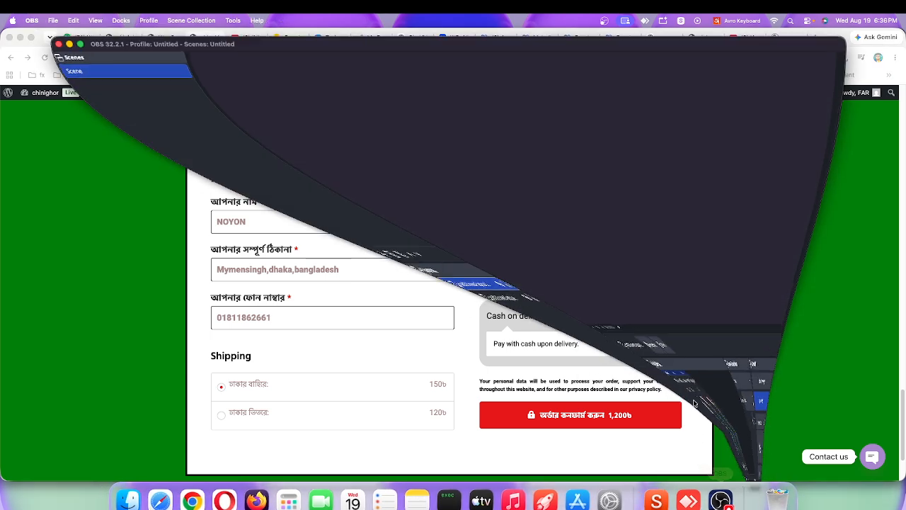